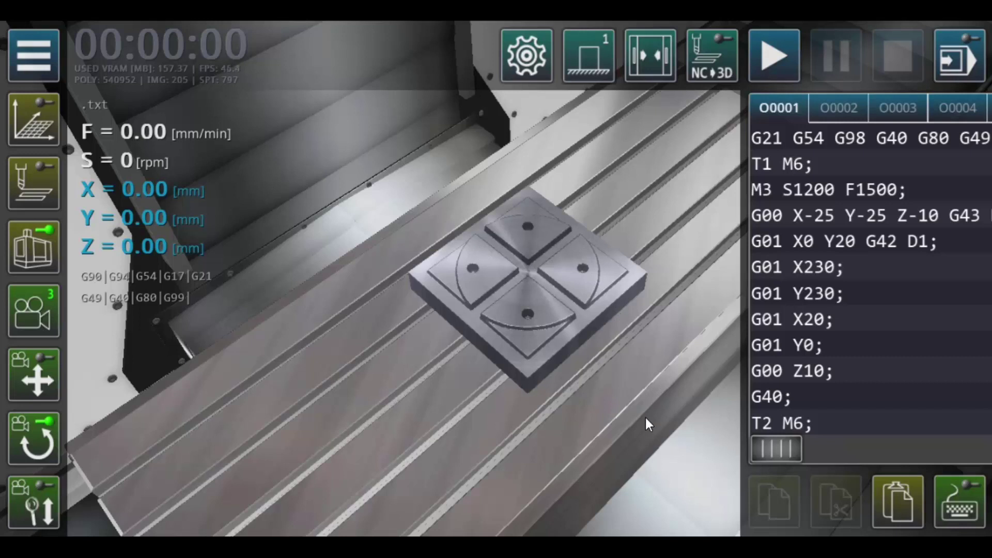
- Cycle the 3D view from camera 3 to camera 2 for a close-up of the block
left_click(36, 308)
left_click(36, 308)
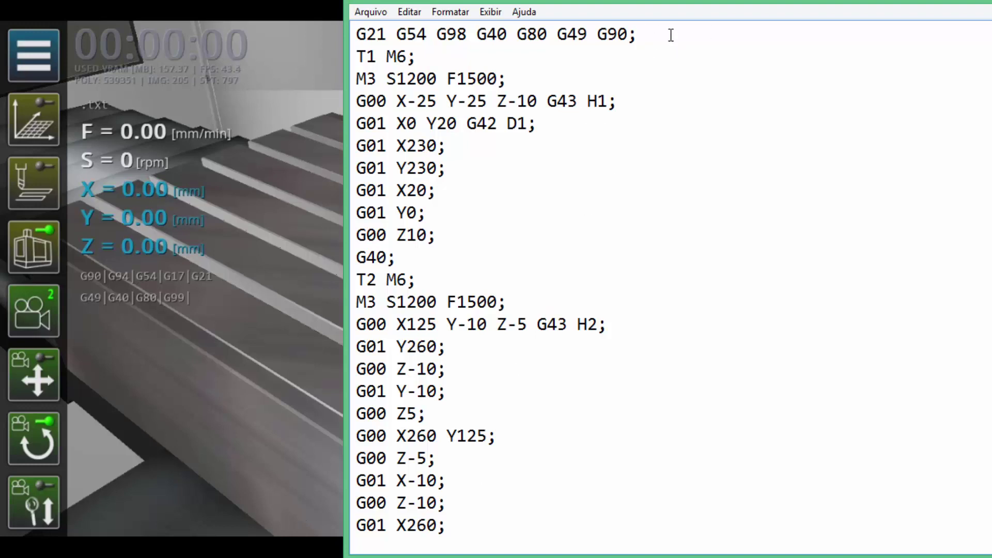
- Append the comment '<<Cabeçalho' to the end of the first G-code line
left_click_drag(665, 33, 368, 21)
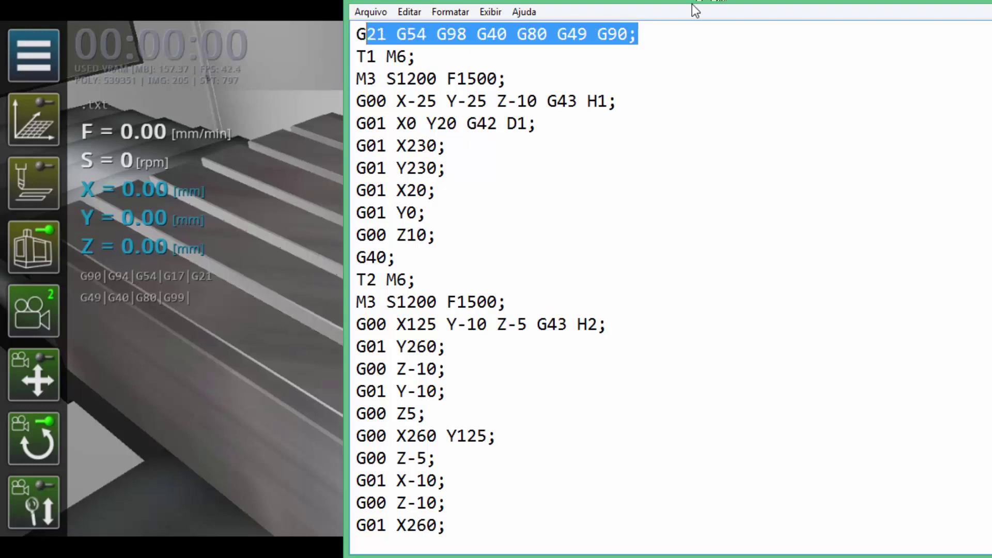
left_click(676, 38)
type("Cabe")
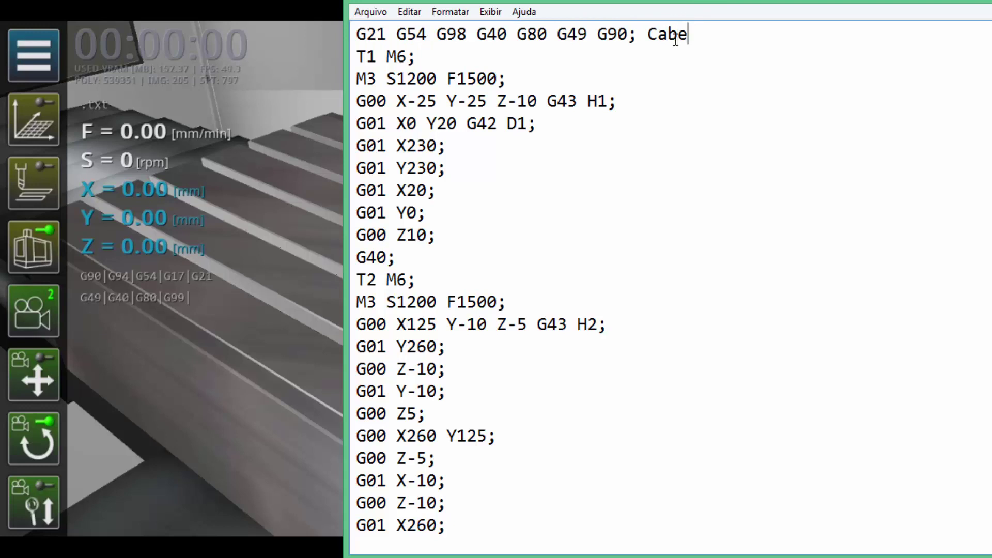
type("çalh")
type("o")
left_click(651, 32)
type("<<")
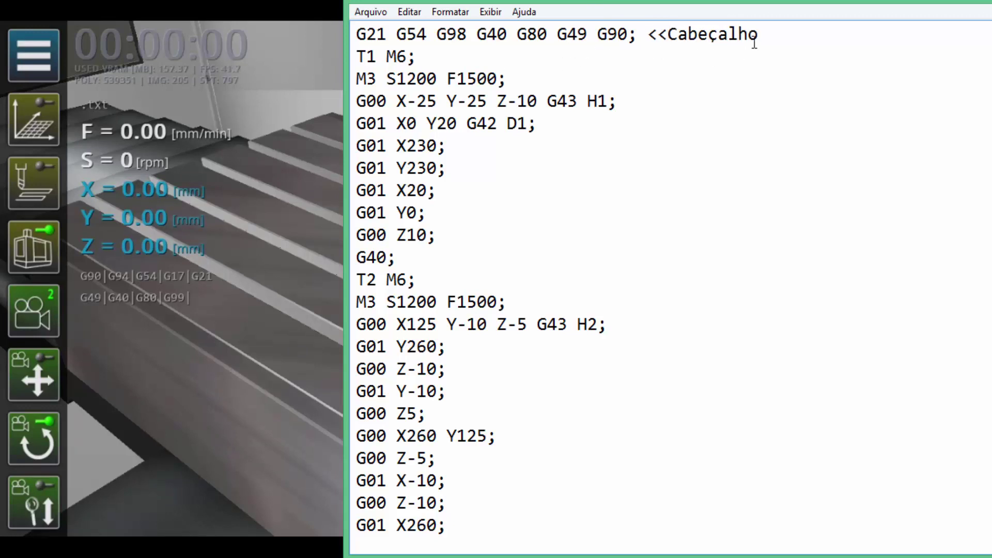
- Highlight the G21…G90 header codes, then the T1 M6 line, placing the cursor after it
left_click_drag(758, 35, 356, 34)
left_click(407, 56)
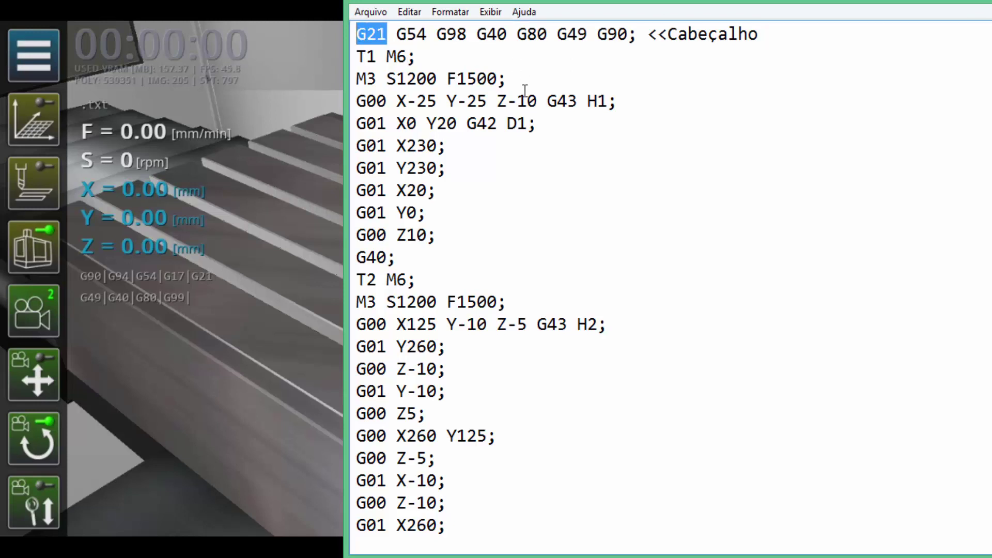
left_click_drag(628, 34, 598, 34)
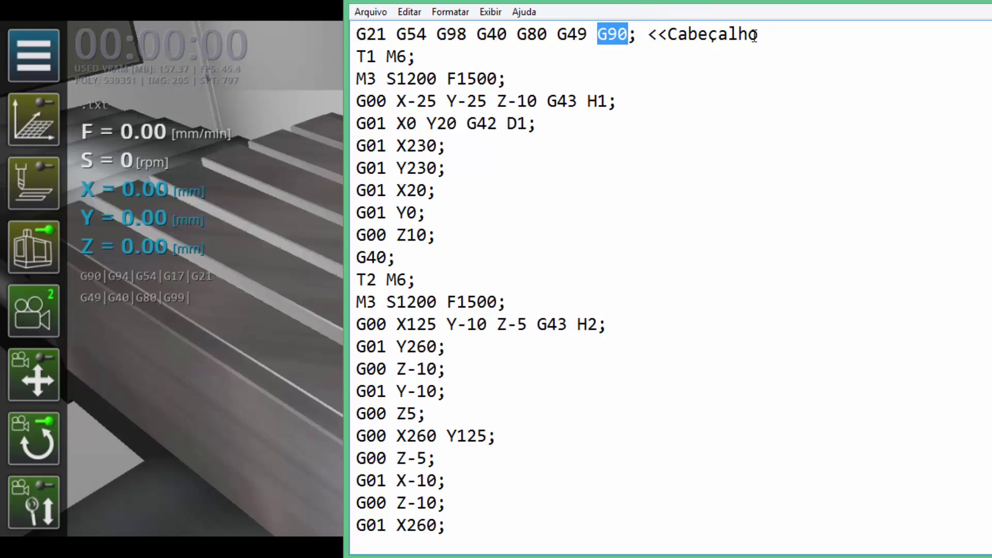
mouse_move(758, 34)
left_mouse_down()
mouse_move(609, 47)
mouse_move(357, 32)
left_mouse_up()
left_click(446, 54)
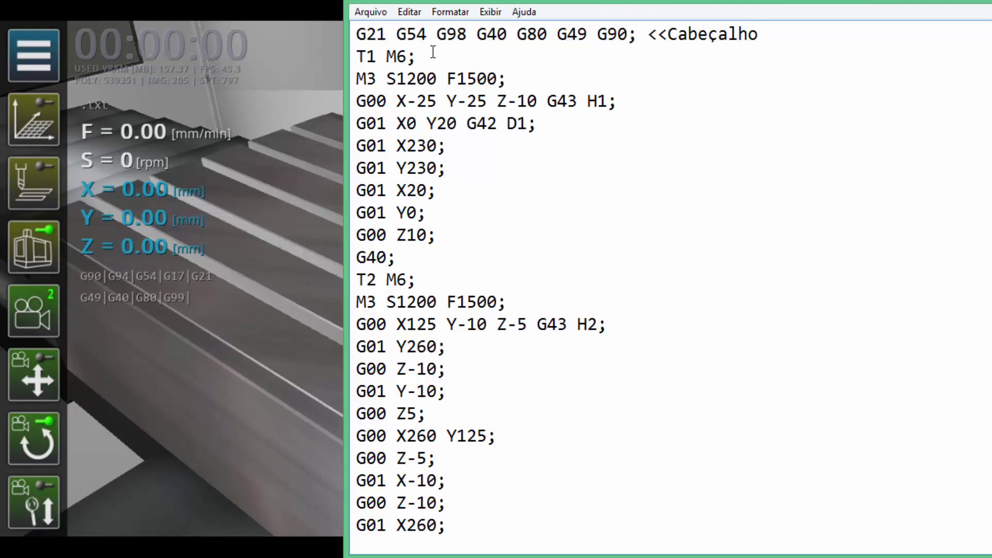
left_click_drag(420, 56, 357, 56)
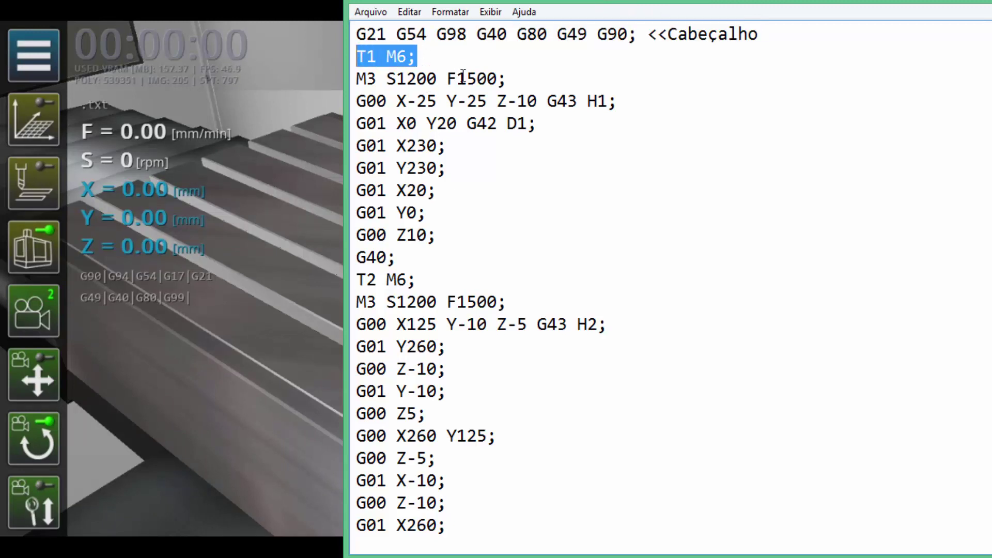
left_click(435, 56)
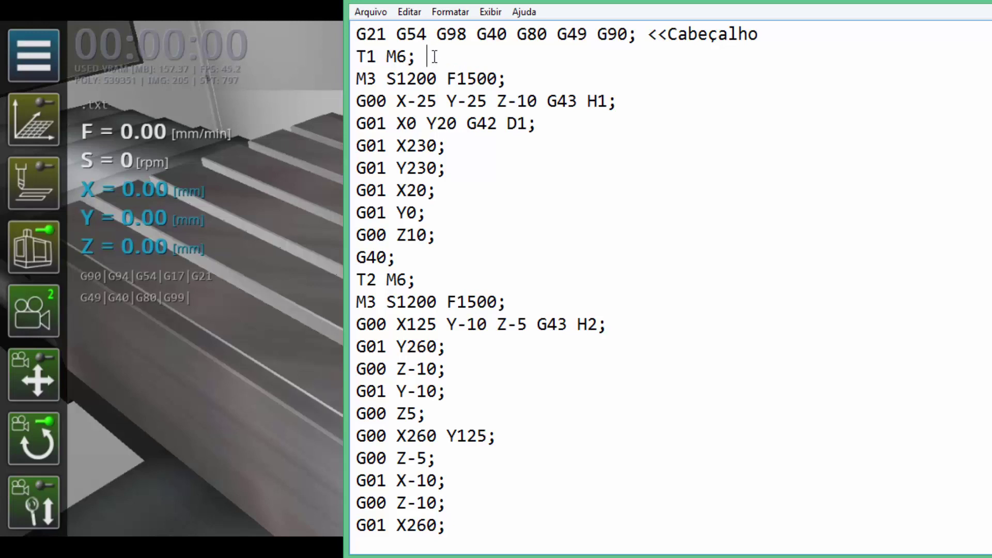
- Add 'fresa de topo inserto (diâmetro 30 mm)' after T1 M6;, correcting typos
type("fresa de ")
type("topo meta")
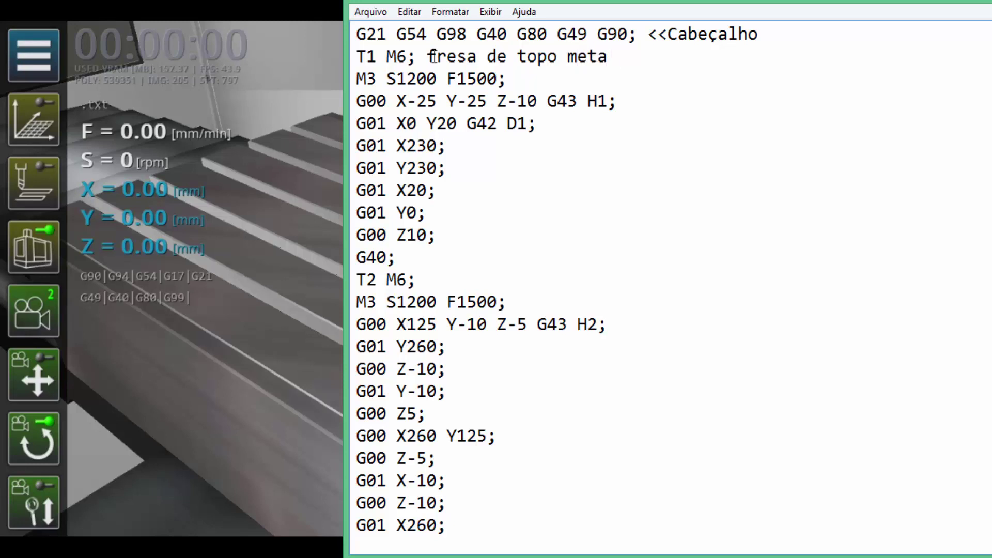
type("l duro")
key("BackSpace")
key("BackSpace")
key("BackSpace")
key("BackSpace")
key("BackSpace")
key("BackSpace")
key("BackSpace")
key("BackSpace")
key("BackSpace")
key("BackSpace")
type("inse")
type("rto (di")
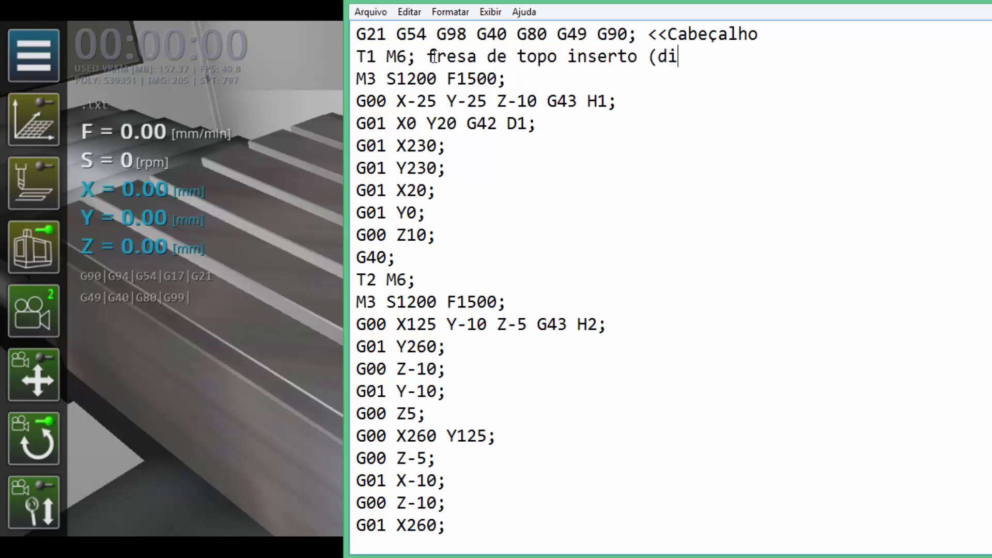
type("âmetro ")
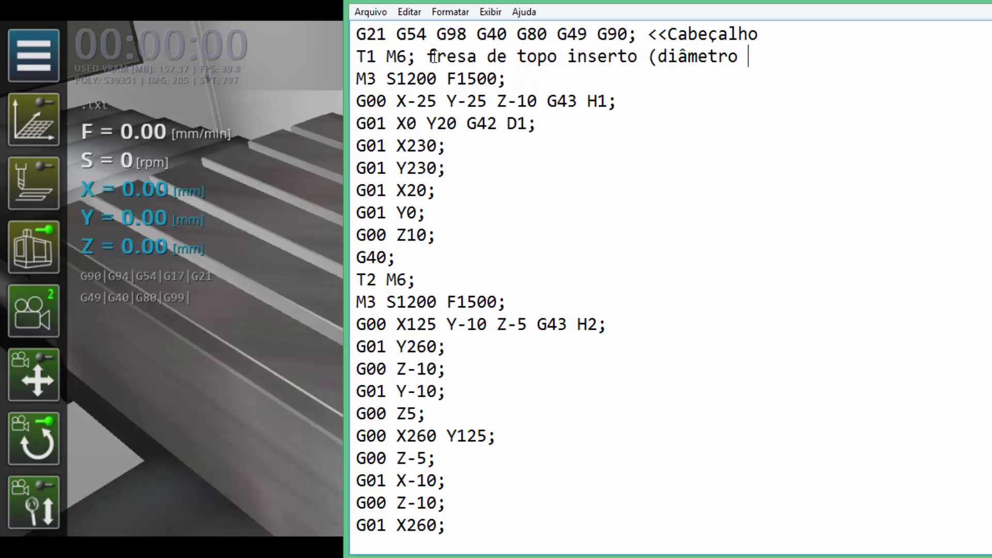
type("3")
key("BackSpace")
key("BackSpace")
type("30")
type(" mm)")
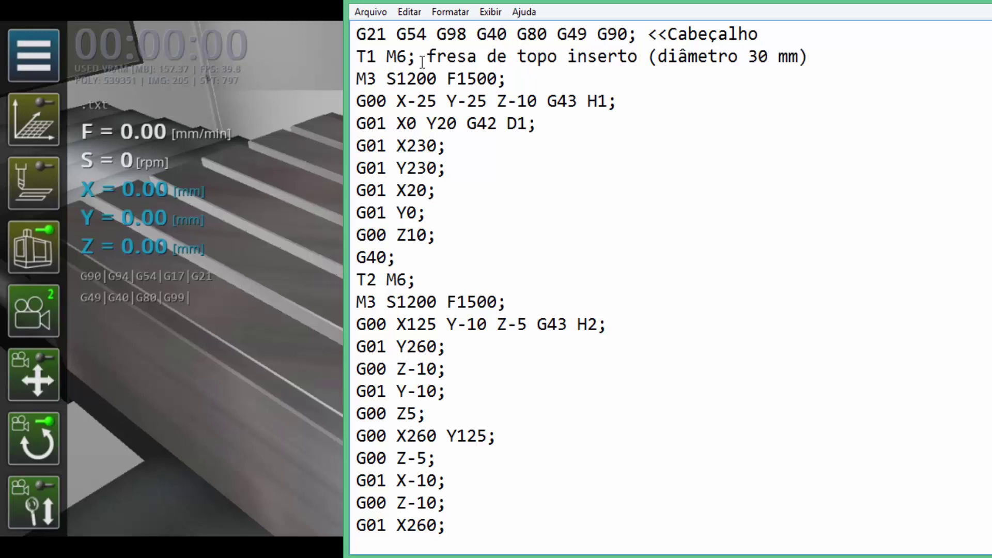
- Highlight the T1 and M6 codes, then the M3 S1200 F1500 line
left_click_drag(377, 58, 354, 58)
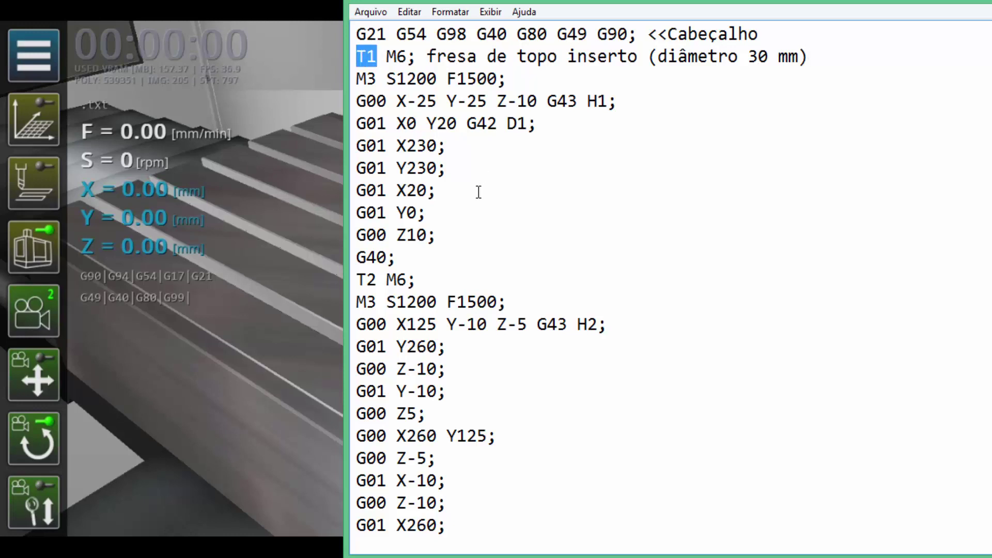
left_click_drag(408, 58, 387, 58)
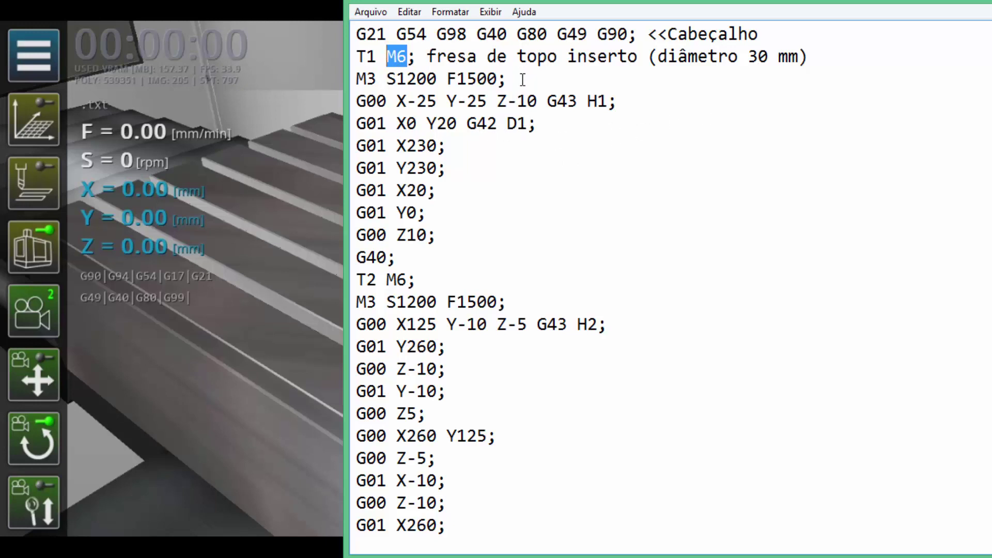
left_click_drag(523, 79, 356, 79)
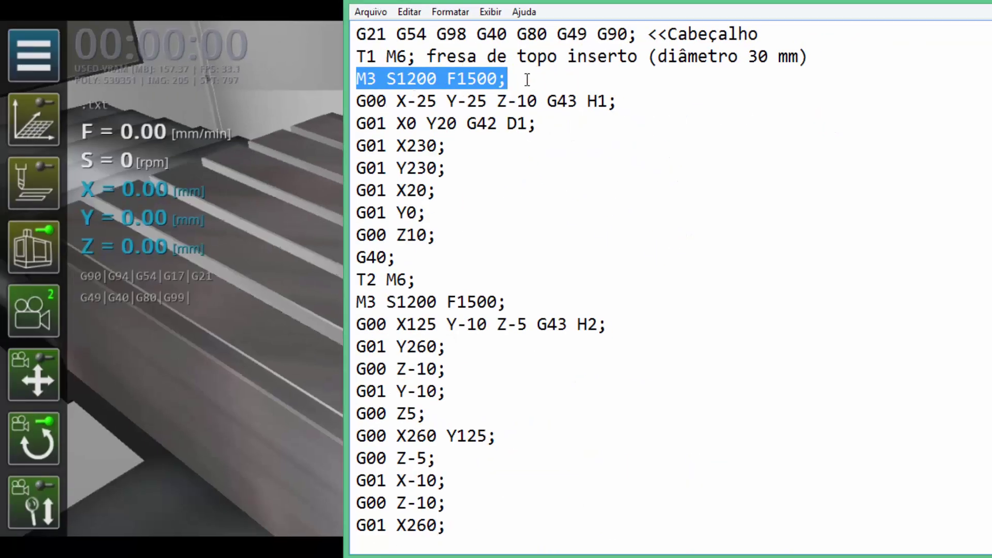
- Append the comment '(Parâmetros)' after M3 S1200 F1500;
left_click_drag(526, 80, 362, 60)
left_click(543, 79)
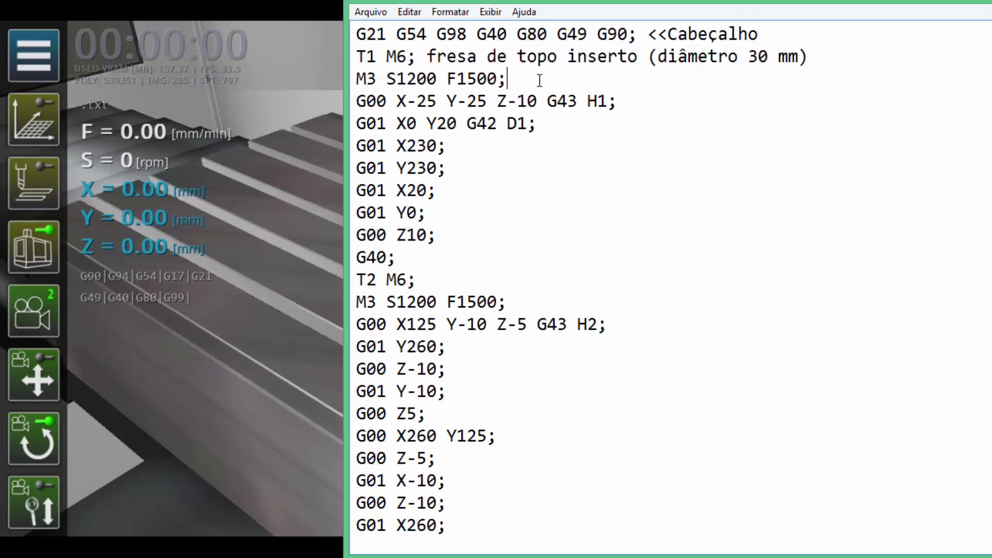
type("9")
key("BackSpace")
type("(Par")
type("âmetro")
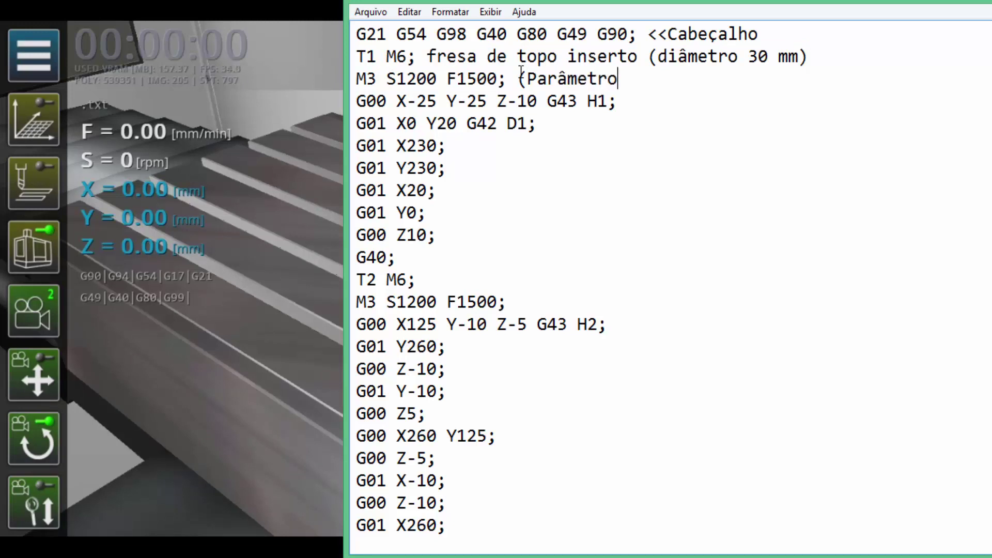
type("s)")
- Highlight the spindle speed and feed values, then the G00 X-25 Y-25 Z-10 G43 H1 line
mouse_move(639, 80)
left_mouse_down()
mouse_move(385, 78)
mouse_move(399, 53)
left_mouse_up()
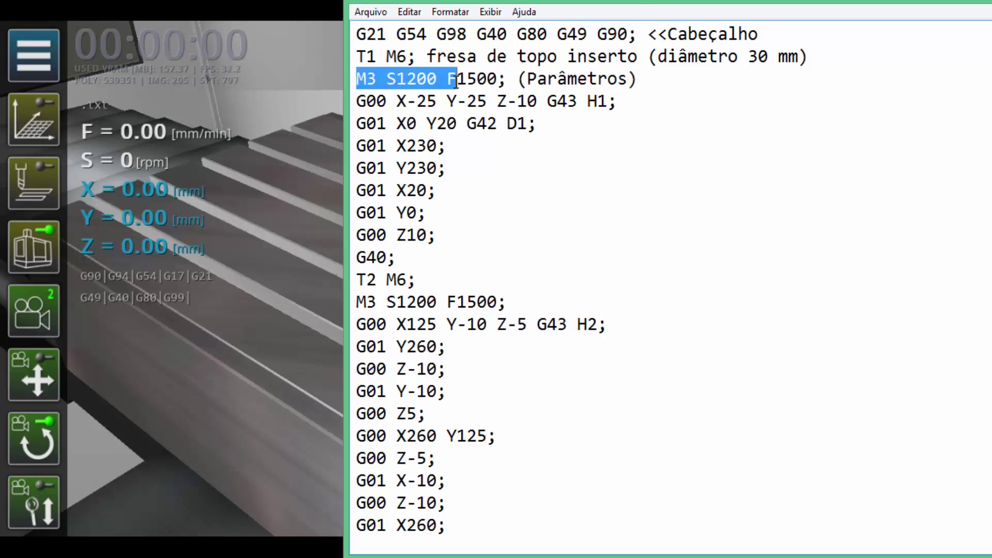
left_click_drag(357, 79, 508, 78)
left_click_drag(622, 102, 368, 101)
mouse_move(623, 101)
left_mouse_down()
mouse_move(428, 124)
mouse_move(331, 106)
left_mouse_up()
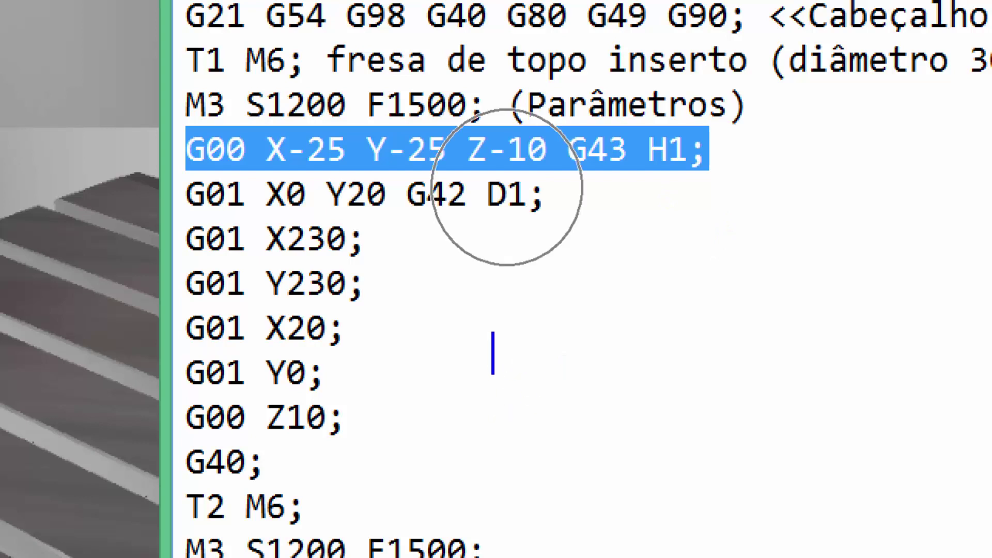
type("Sinta")
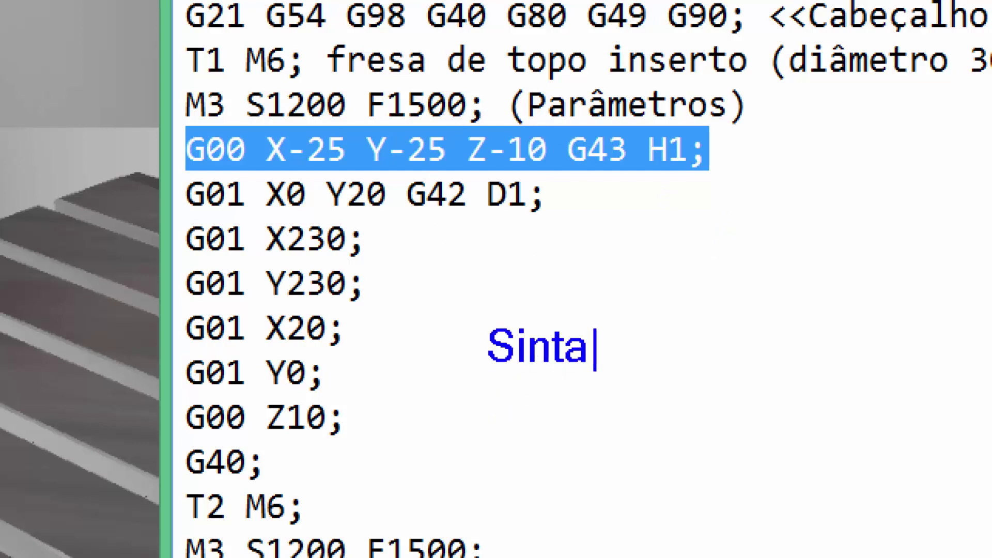
type("xe")
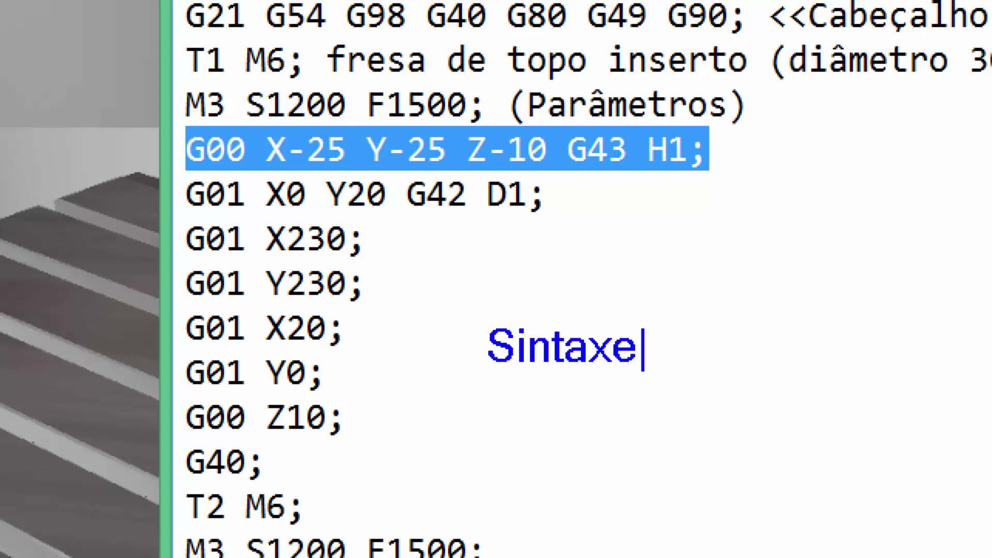
key("Escape")
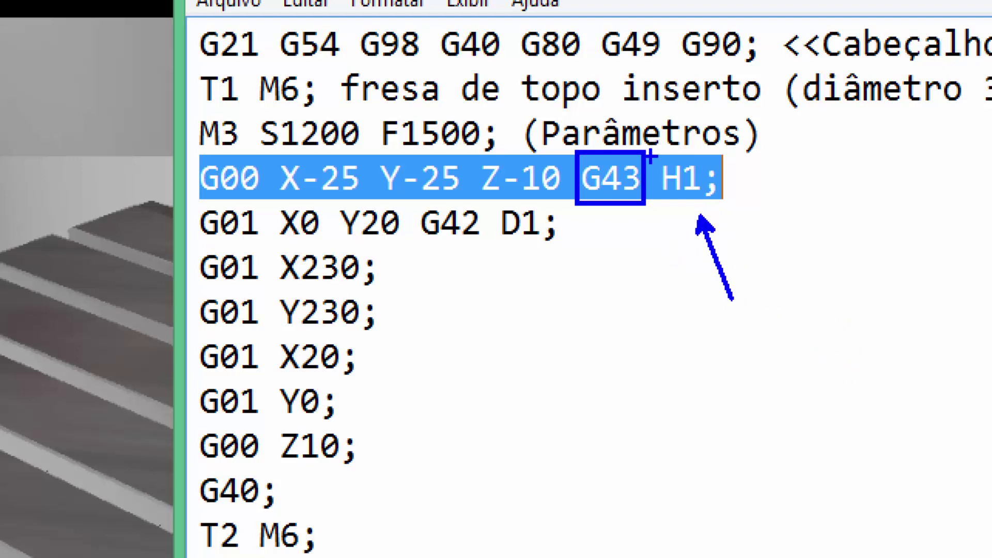
left_click_drag(650, 145, 704, 210)
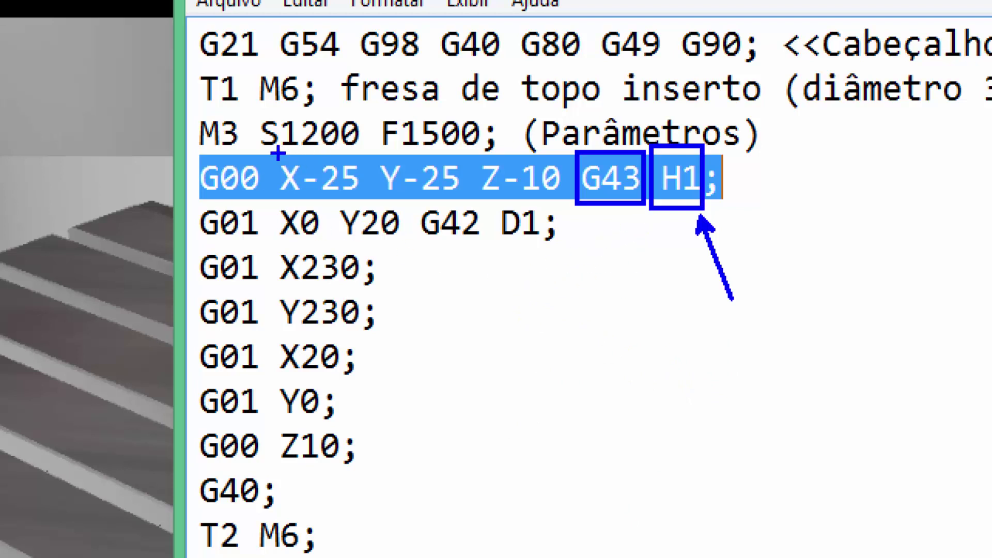
left_click_drag(265, 149, 572, 202)
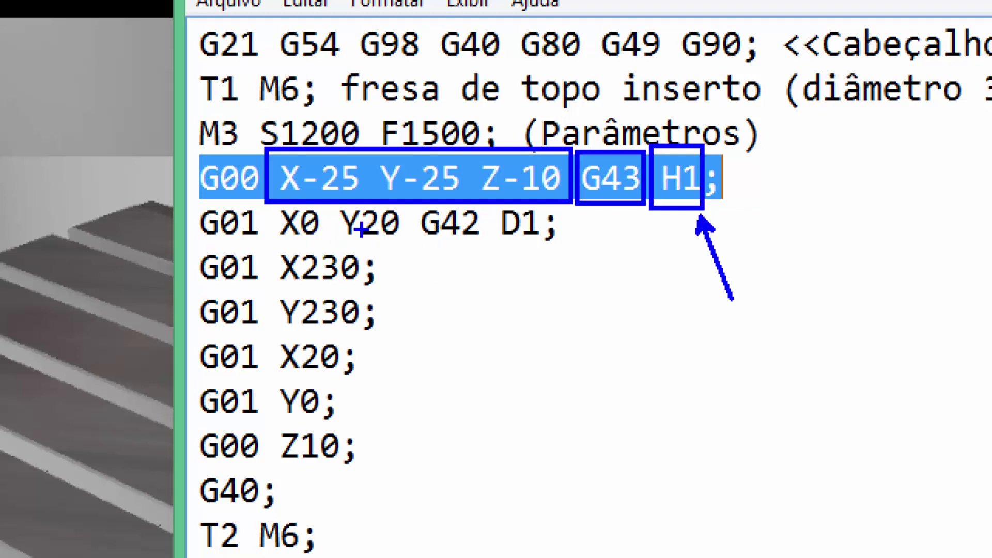
left_click_drag(344, 209, 399, 278)
left_click_drag(428, 196, 480, 262)
key("Escape")
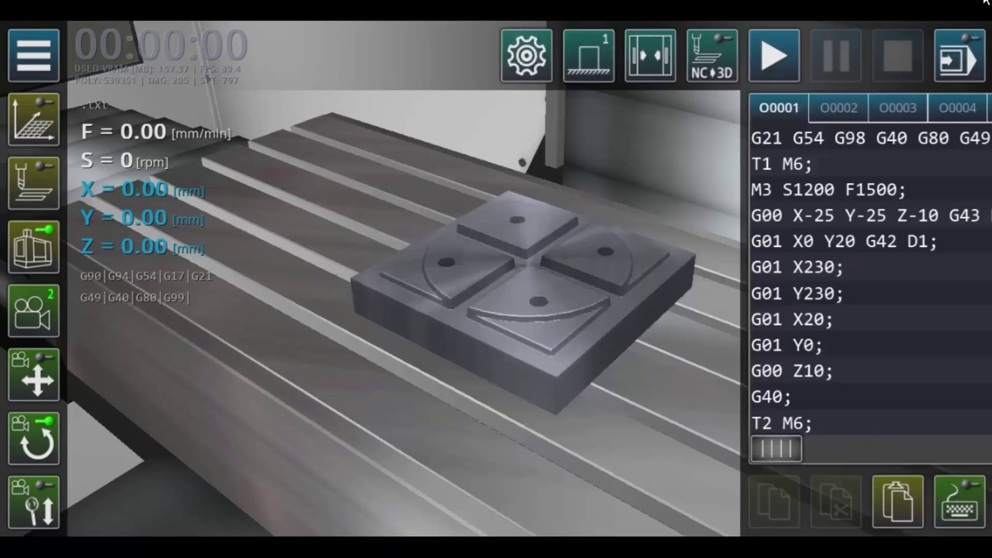
- Zoom in with ZoomIt and sketch the tool approach beside the block in blue and red
left_click(977, 4)
key("ctrl+1")
left_click(472, 256)
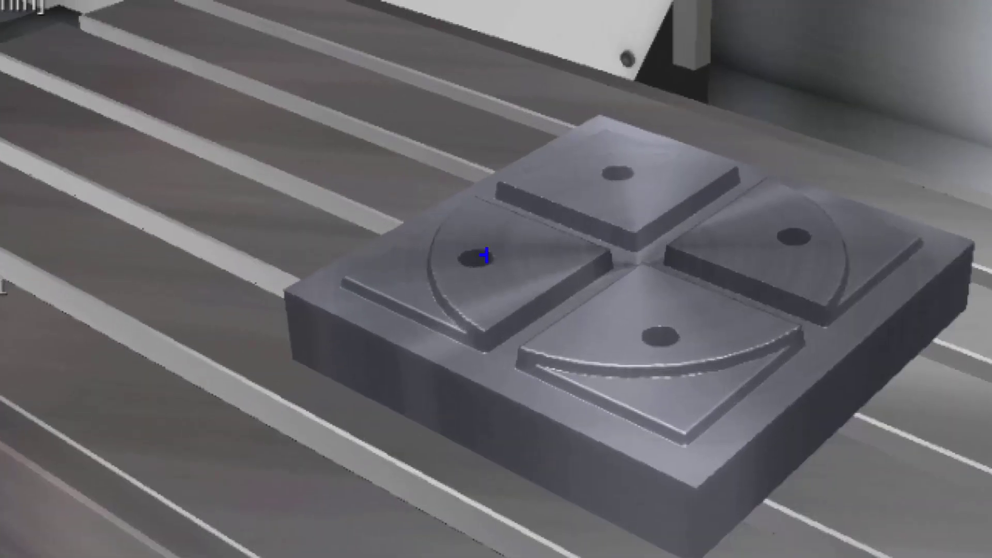
left_click_drag(255, 282, 361, 253, "shift")
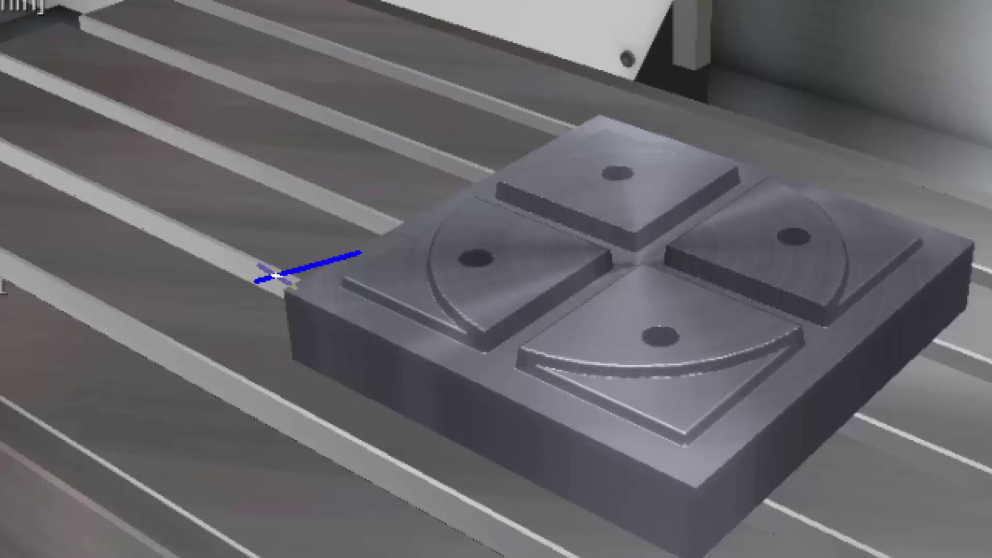
left_click_drag(257, 265, 296, 288, "shift")
key("r")
mouse_move(201, 243)
left_mouse_down()
mouse_move(264, 279)
mouse_move(247, 283)
mouse_move(276, 223)
mouse_move(287, 265)
mouse_move(316, 269)
mouse_move(298, 287)
left_mouse_up()
key("ctrl+z")
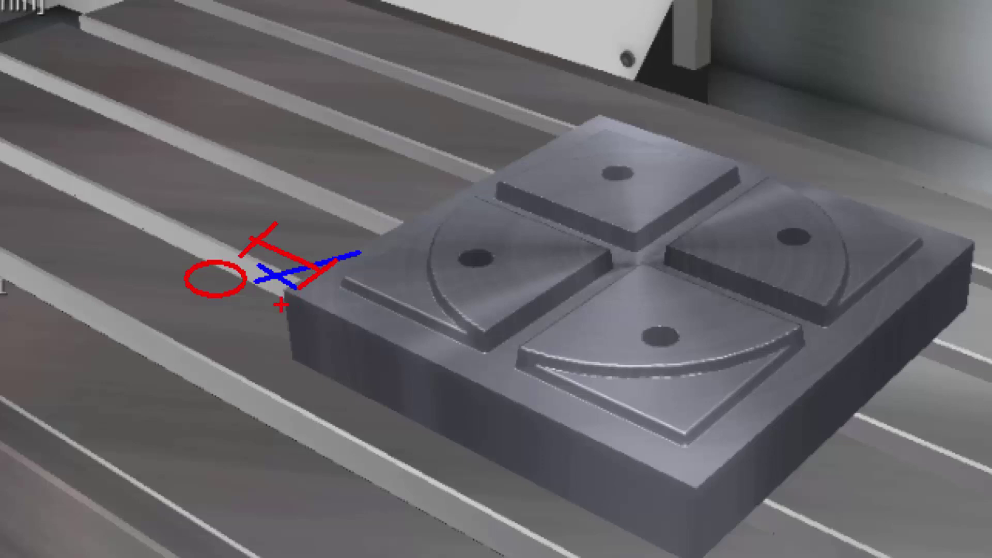
mouse_move(248, 310)
left_mouse_down()
mouse_move(273, 331)
mouse_move(310, 300)
mouse_move(337, 308)
left_mouse_up()
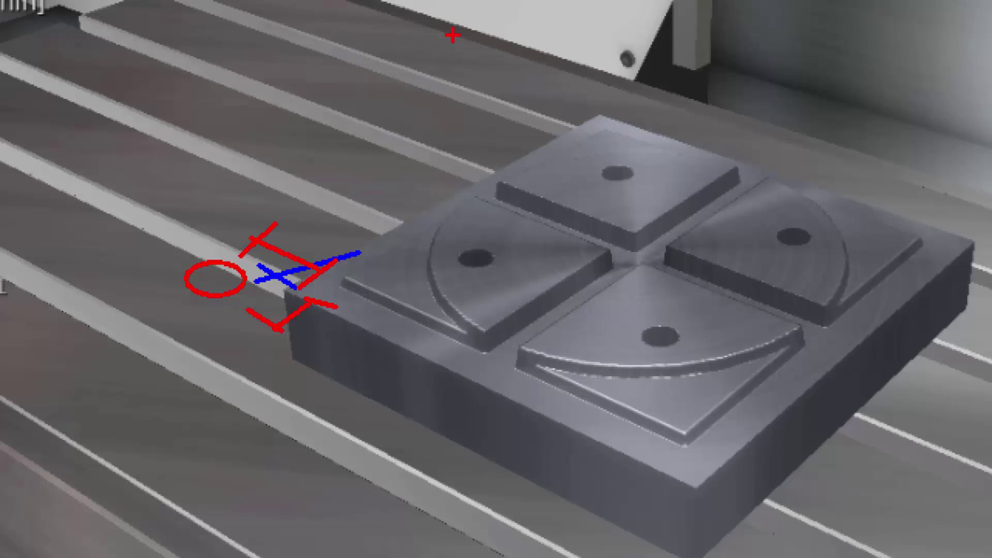
- Mark the block centre with a green crosshair and box the G42 code
key("g")
left_click_drag(215, 211, 216, 342)
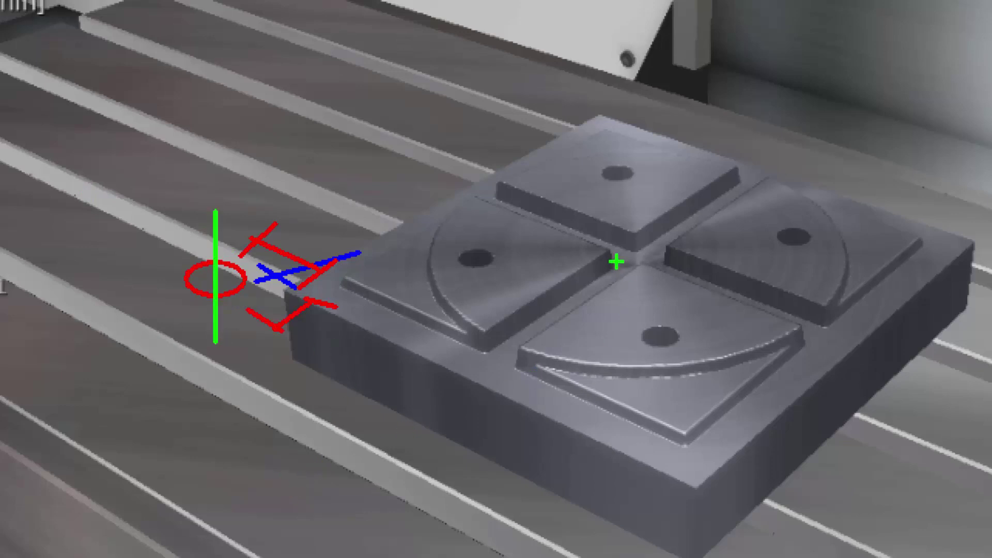
left_click_drag(466, 103, 770, 420)
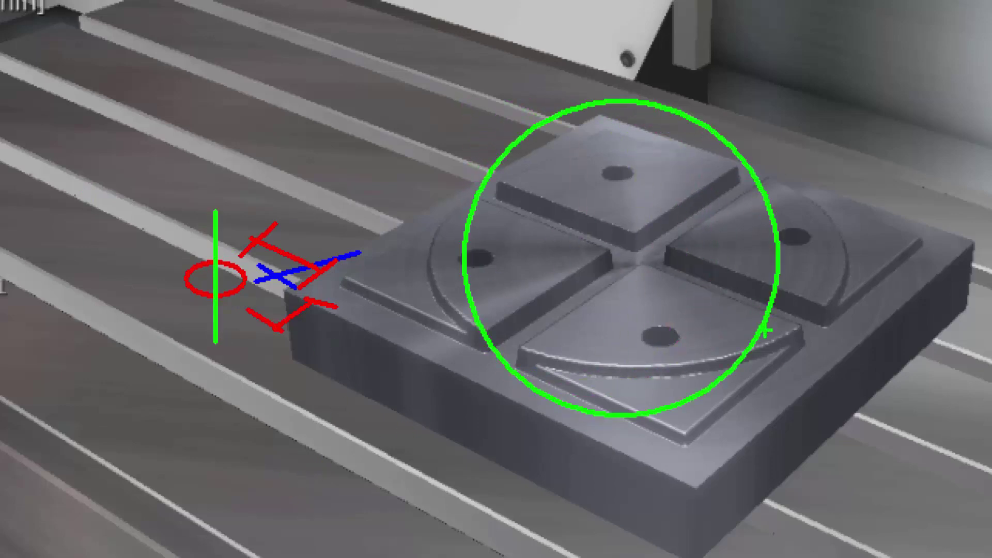
left_click_drag(613, 63, 635, 466)
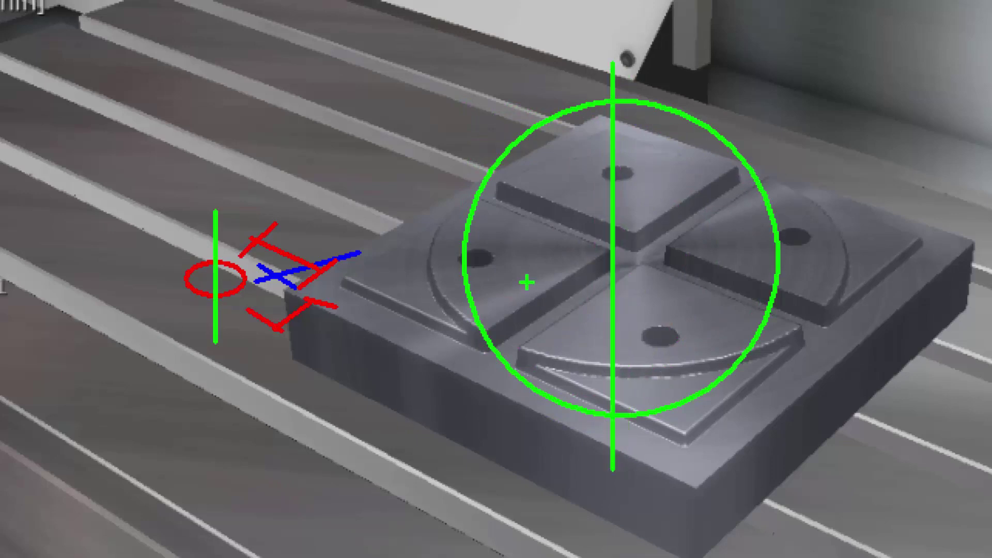
left_click_drag(459, 265, 811, 268)
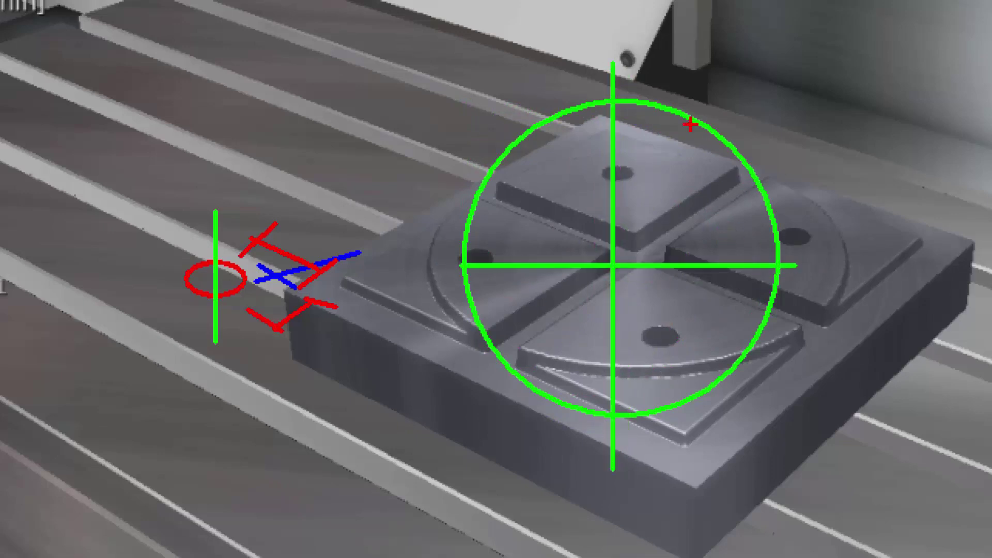
mouse_move(620, 58)
left_mouse_down()
mouse_move(634, 36)
mouse_move(703, 65)
mouse_move(787, 46)
mouse_move(767, 70)
left_mouse_up()
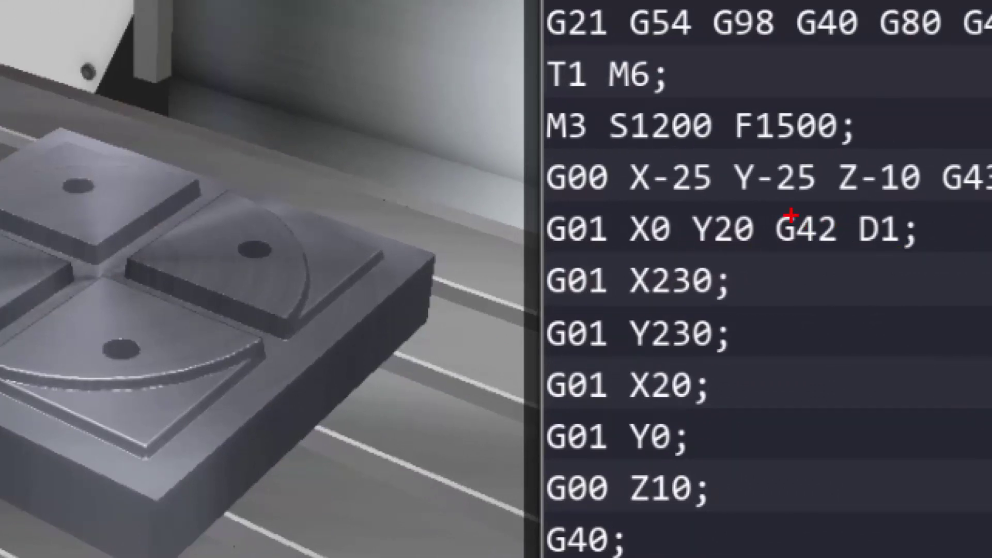
left_click_drag(767, 210, 836, 243)
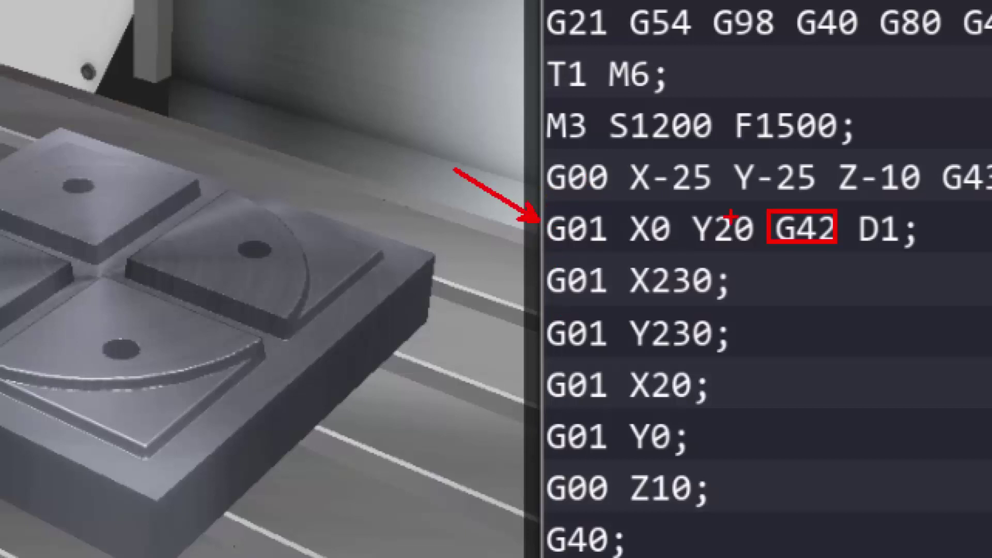
- Draw arrows to X0 and Y20 and box the D1 offset on the G42 line
left_click_drag(684, 190, 663, 170)
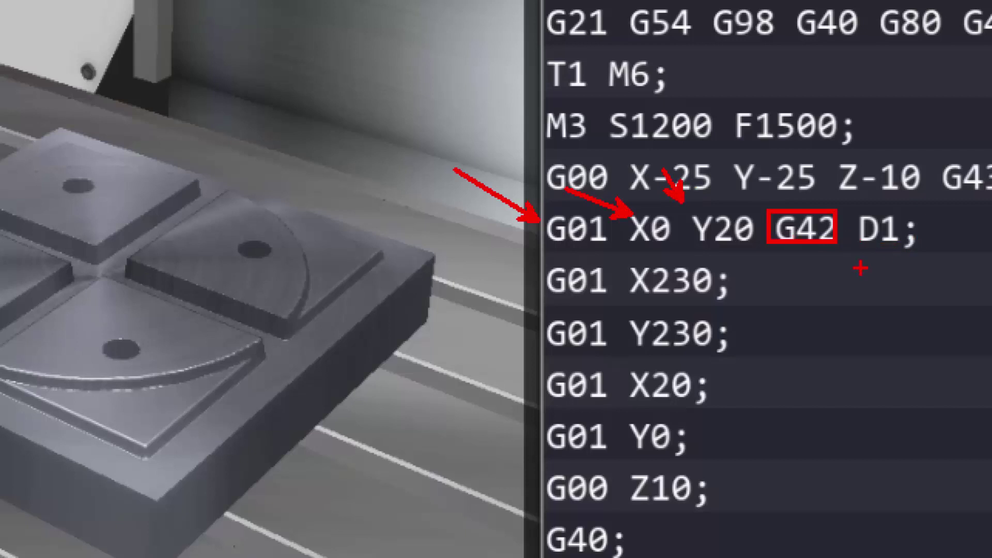
left_click(852, 188)
left_click_drag(851, 198, 919, 261)
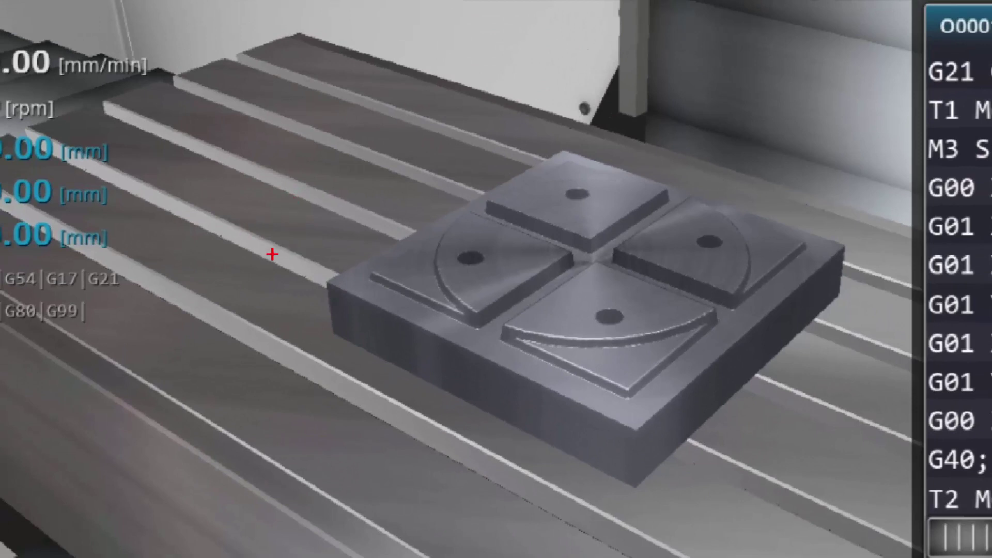
- Sketch a cutter outline beside the block with an arrow to its corner
mouse_move(244, 266)
left_mouse_down()
mouse_move(245, 284)
mouse_move(248, 194)
left_mouse_up()
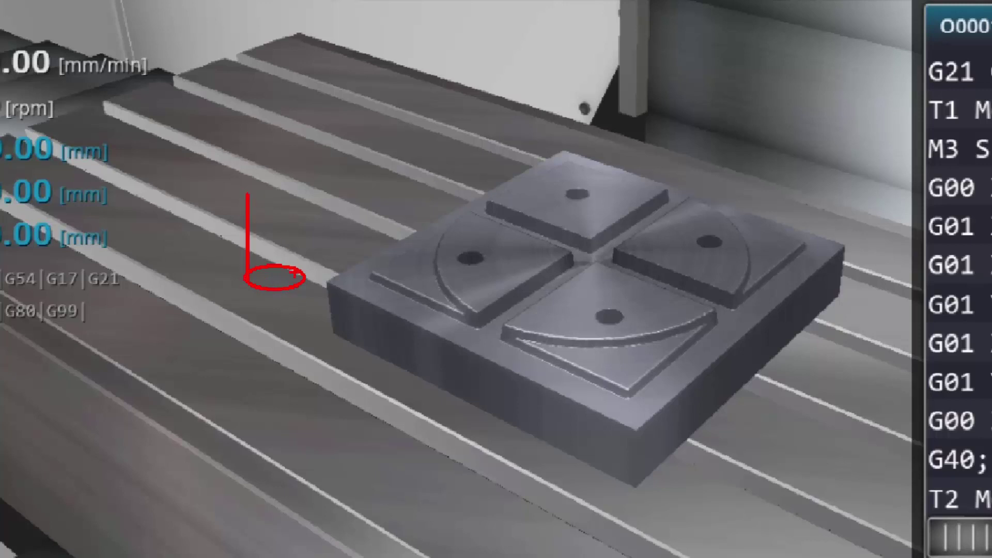
left_click_drag(301, 279, 300, 185, "shift")
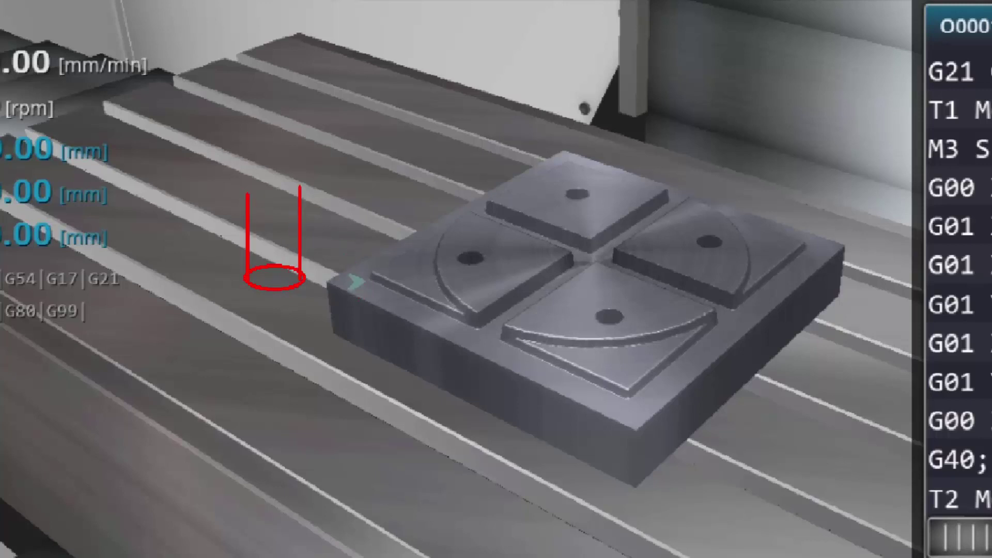
left_click_drag(362, 279, 315, 295, "ctrl+shift")
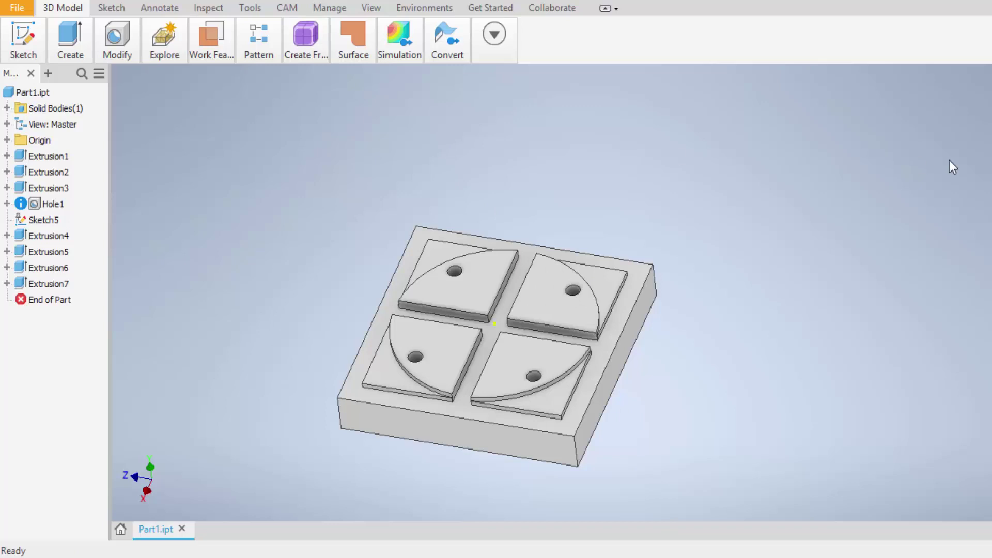
- Show the part from the top, zoomed and panned to the lower pad corner
key("F2")
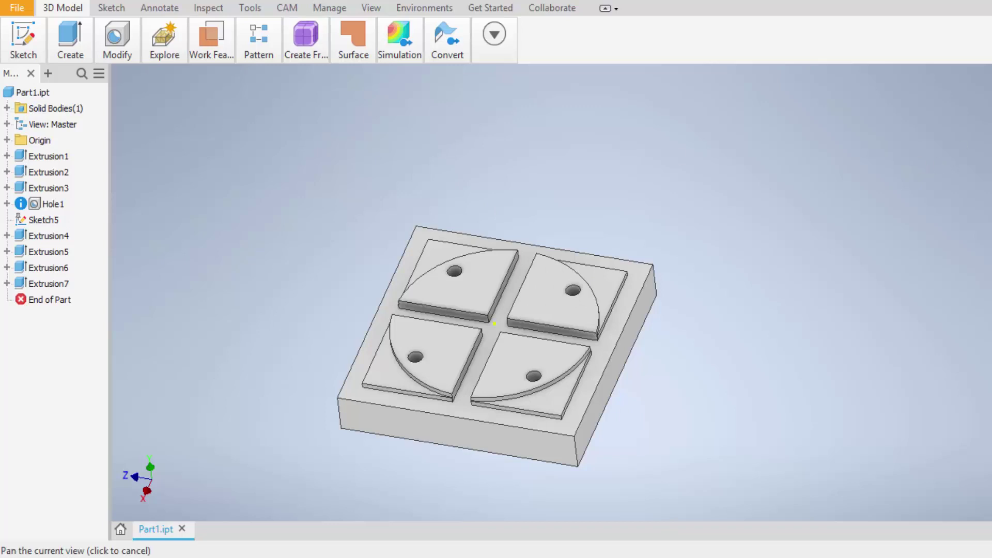
key("F5")
scroll(543, 470, "up", 3)
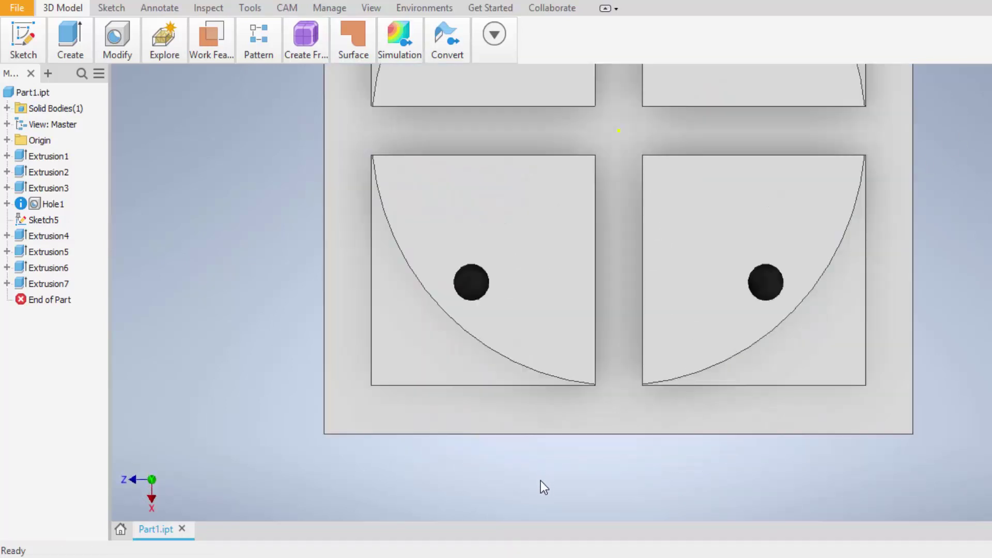
scroll(541, 480, "up", 3)
key("F2")
mouse_move(491, 437)
left_mouse_down()
mouse_move(602, 416)
mouse_move(601, 391)
left_mouse_up()
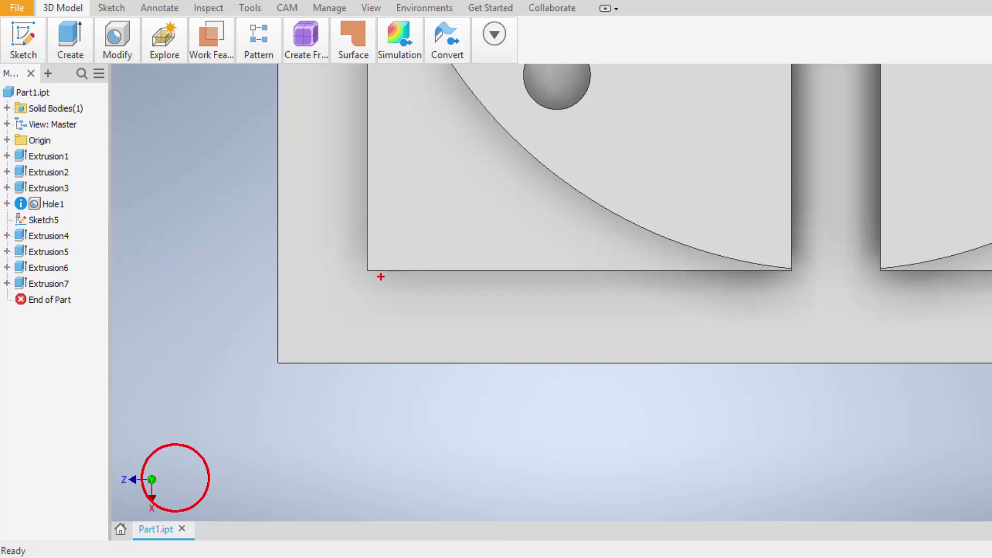
- Circle the pad's lower-left corner and bottom edge, undoing the extra marker strokes
left_click_drag(334, 279, 407, 363)
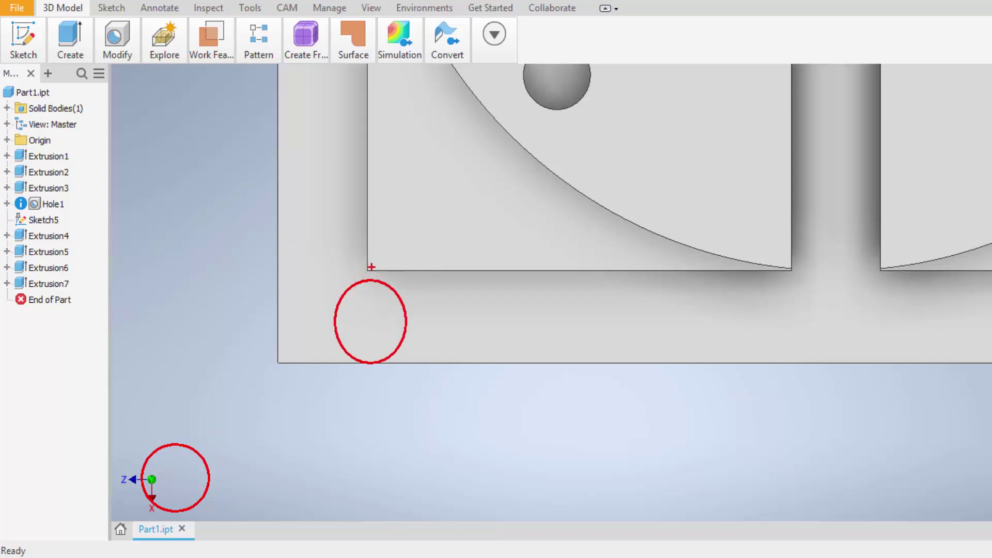
left_click_drag(422, 204, 537, 330)
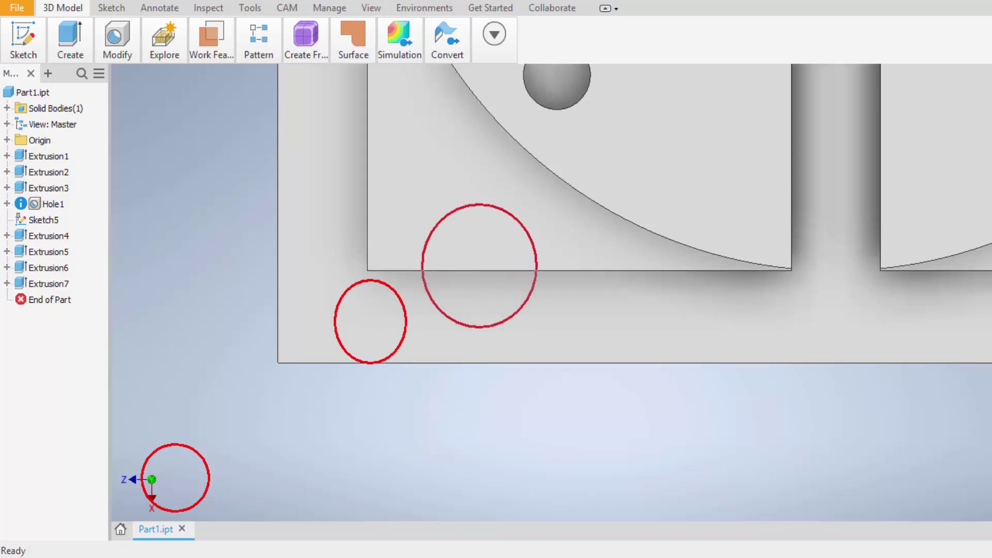
left_click_drag(538, 200, 614, 200)
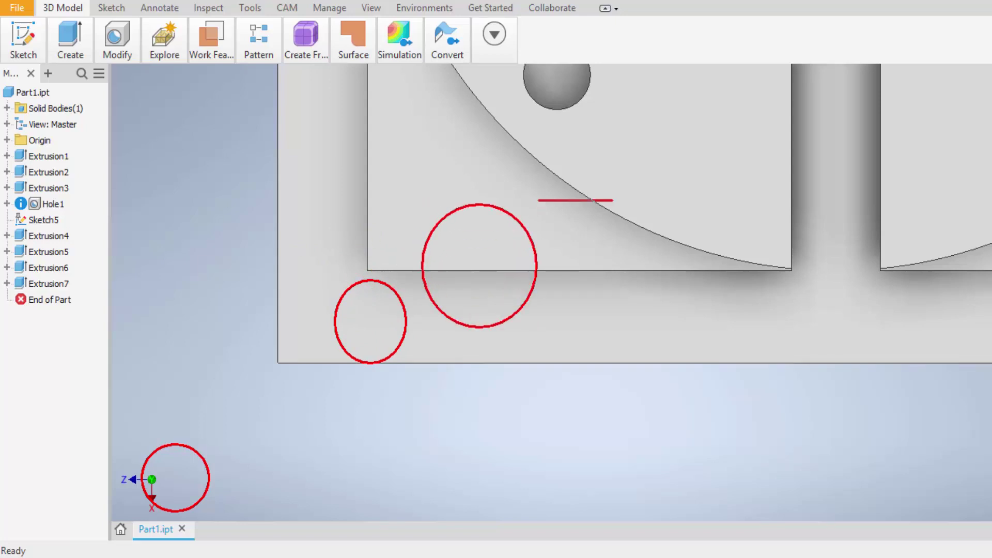
left_click_drag(557, 268, 612, 269)
left_click_drag(582, 204, 590, 269)
key("ctrl+z")
key("ctrl+z")
key("ctrl+z")
key("ctrl+z")
key("ctrl+z")
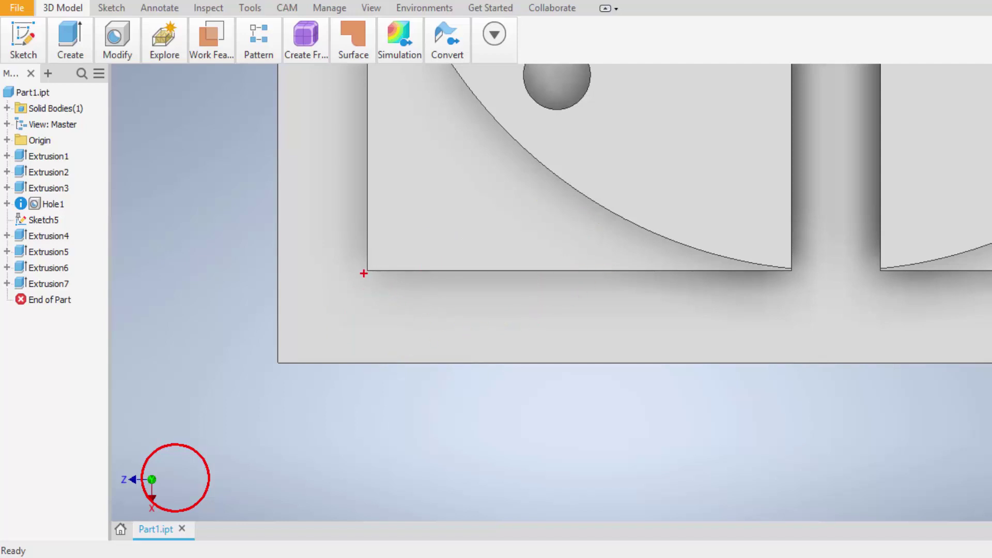
- Draw a tool circle below the pad corner and trace the pad's bottom edge in red
left_click_drag(362, 267, 517, 424)
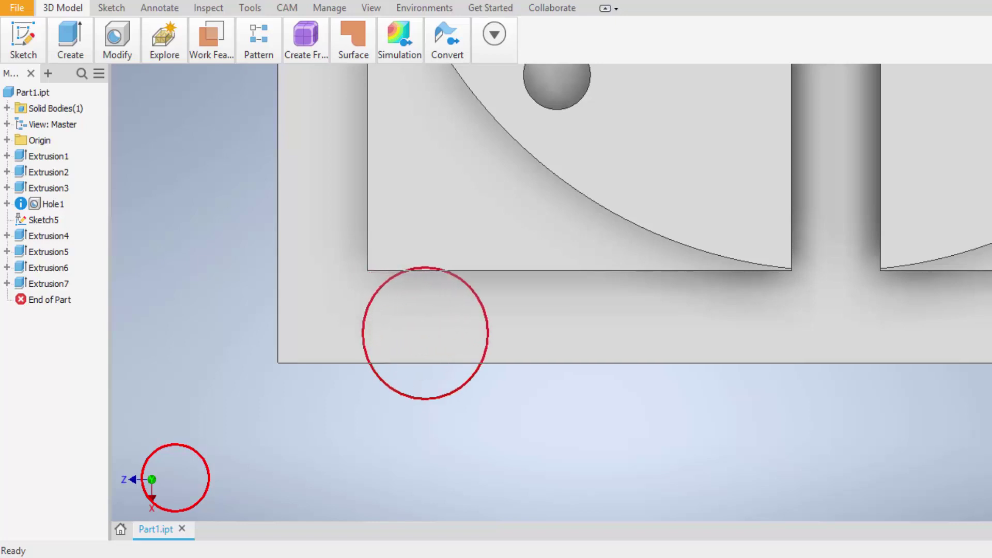
key("ctrl+z")
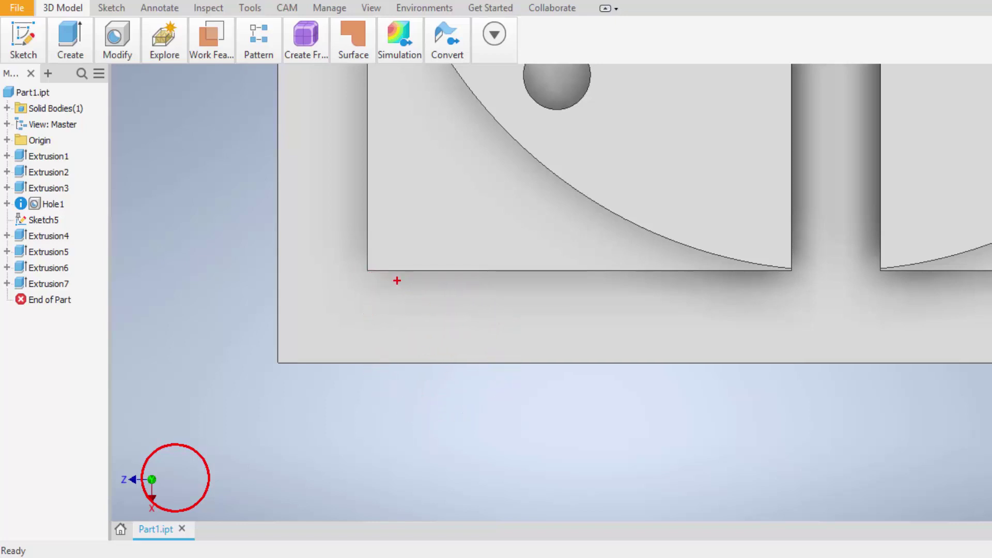
left_click_drag(395, 276, 512, 398)
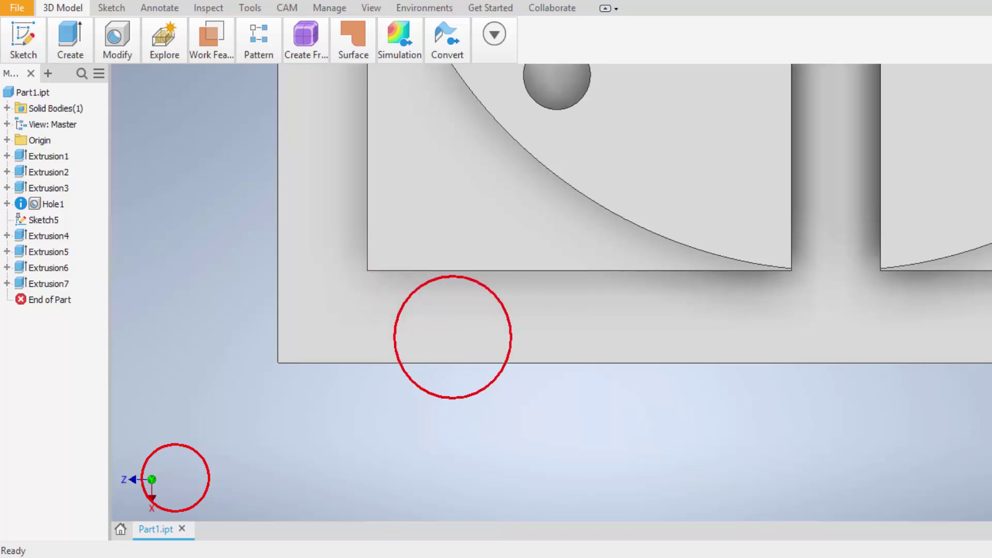
left_click(370, 273)
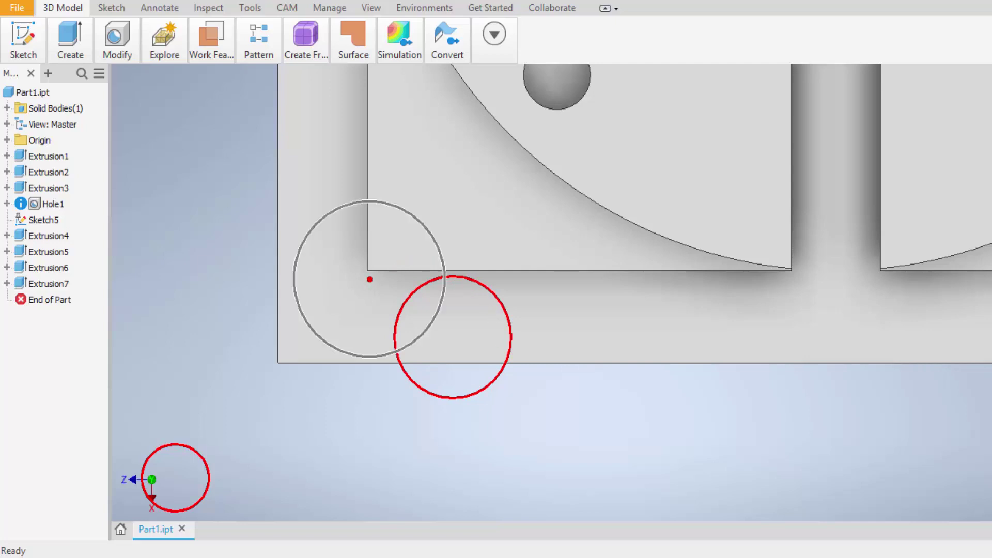
left_click_drag(370, 273, 596, 273)
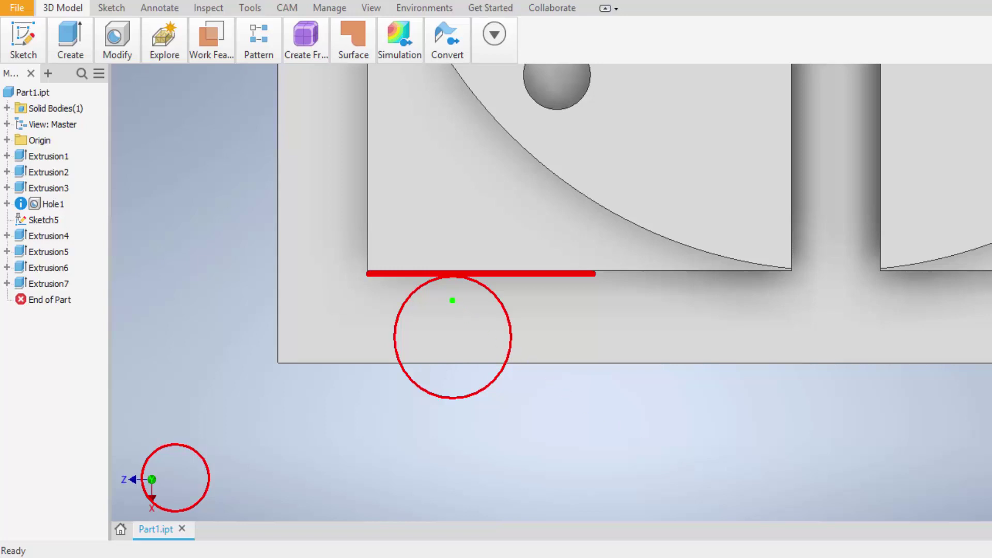
- Draw a green cross marking the tool centre inside the circle
left_click_drag(452, 301, 448, 368)
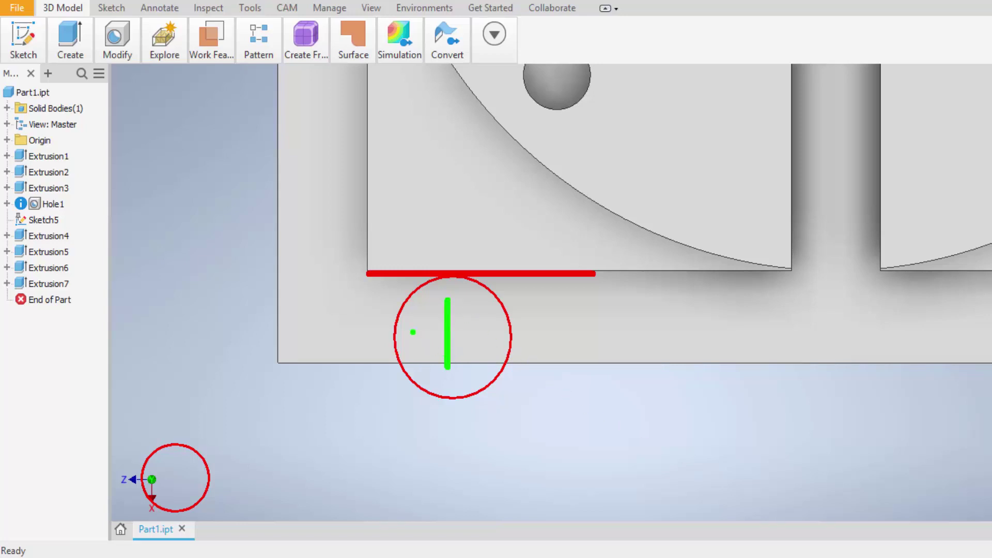
left_click_drag(413, 332, 517, 332)
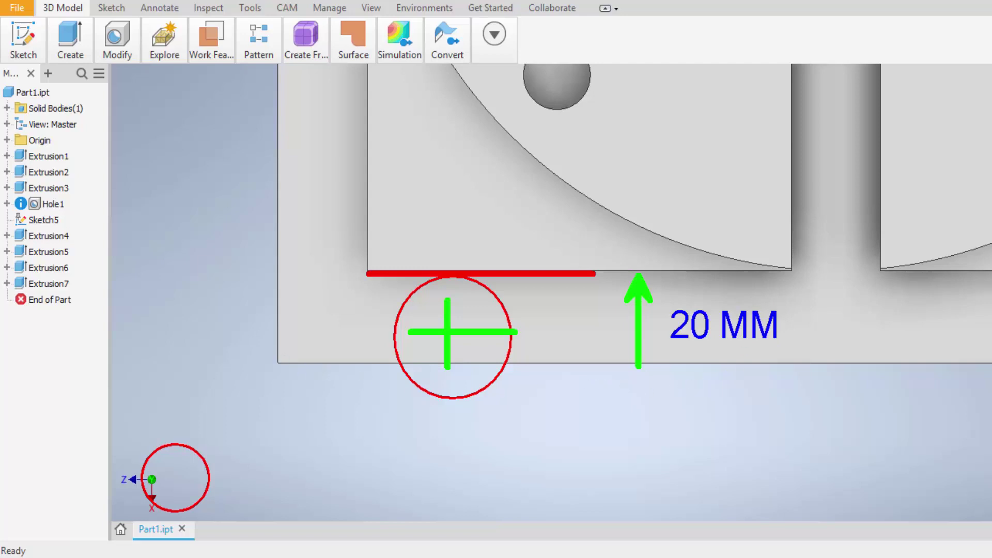
left_click_drag(232, 363, 385, 363)
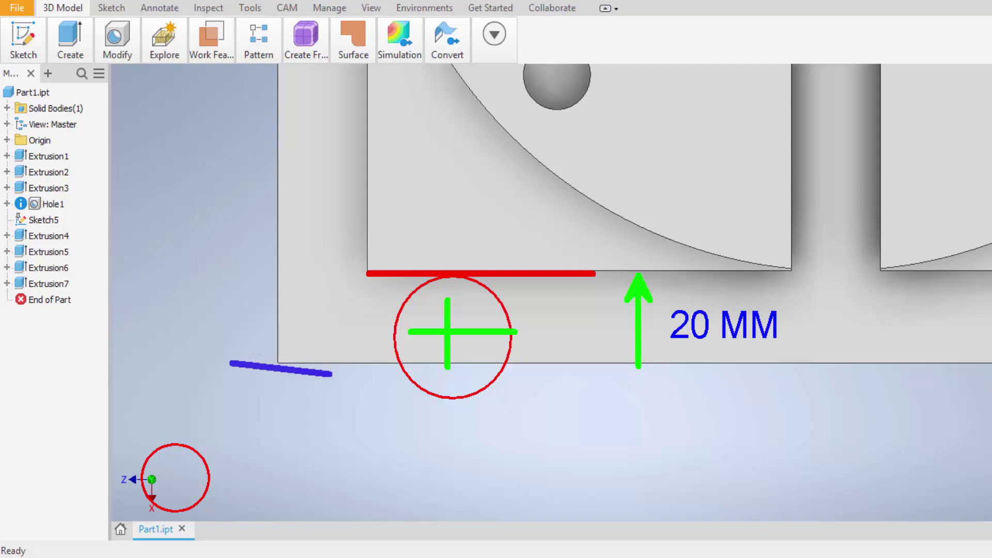
left_click_drag(306, 290, 306, 442)
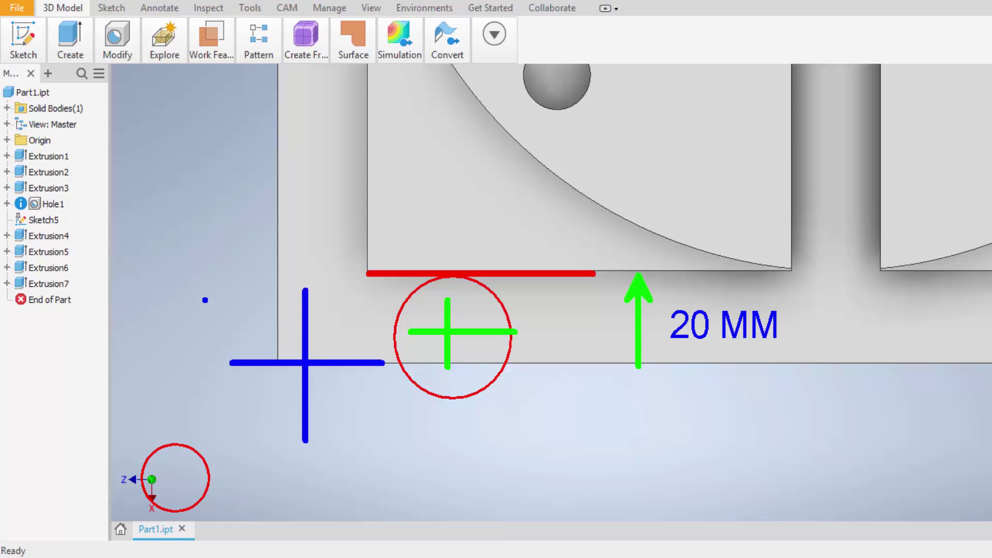
mouse_move(202, 287)
left_mouse_down()
mouse_move(240, 301)
mouse_move(400, 455)
left_mouse_up()
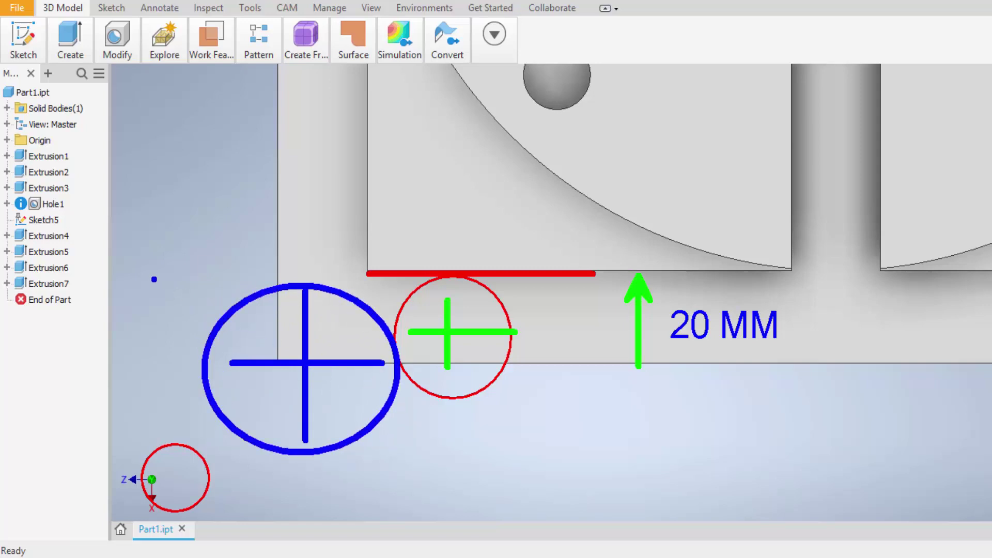
left_click_drag(141, 280, 192, 279)
key("ctrl+z")
left_click_drag(137, 275, 228, 276)
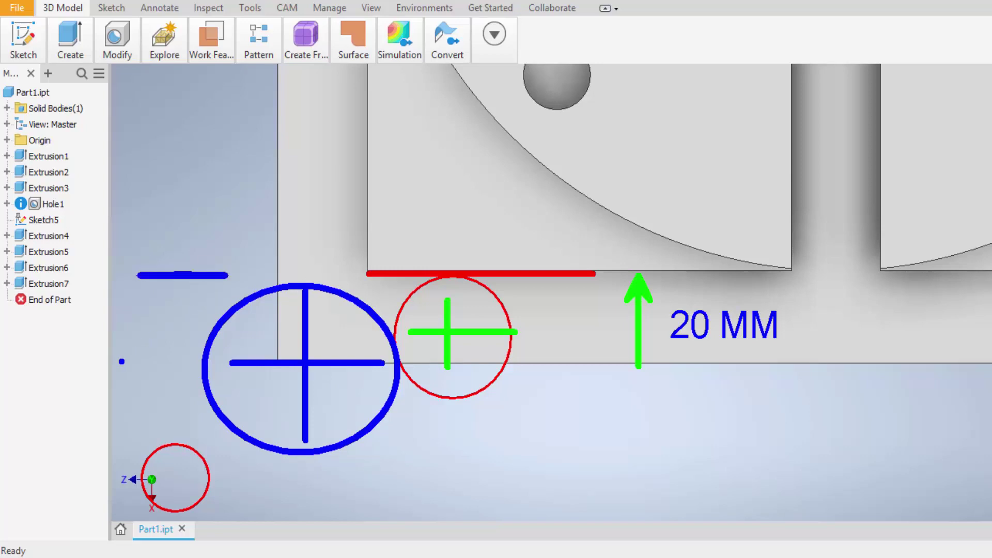
left_click_drag(122, 362, 182, 363)
left_click_drag(176, 275, 169, 354)
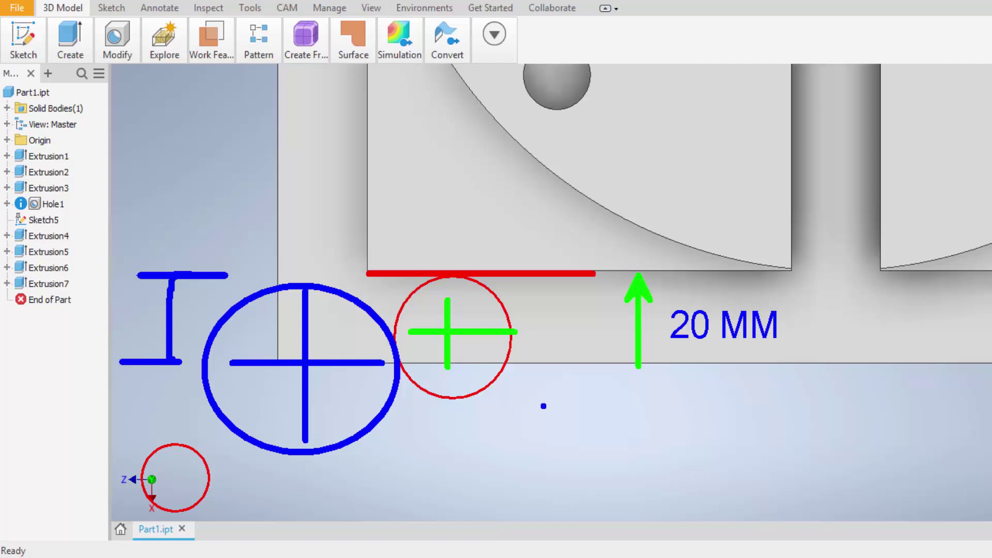
mouse_move(658, 303)
left_mouse_down()
mouse_move(778, 352)
mouse_move(788, 301)
left_mouse_up()
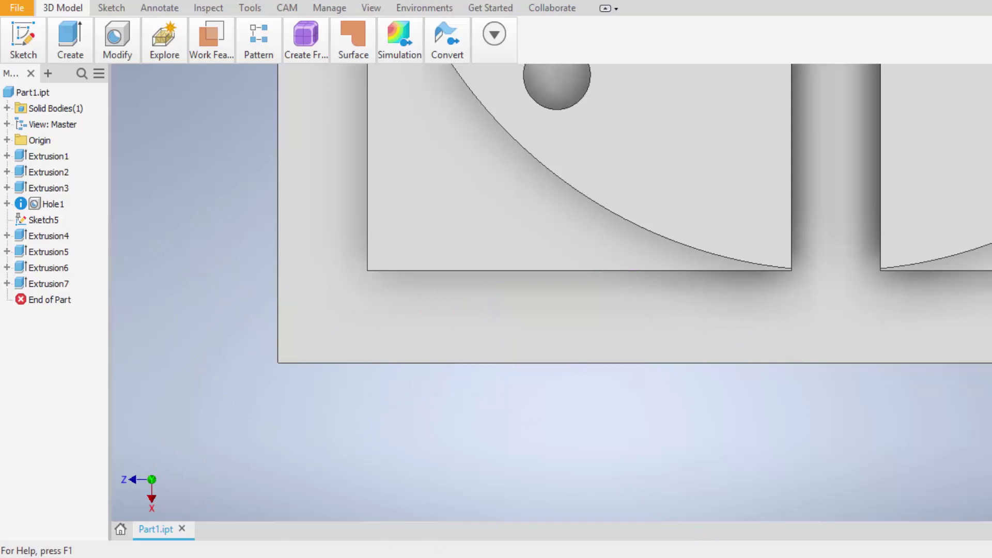
key("alt+Tab")
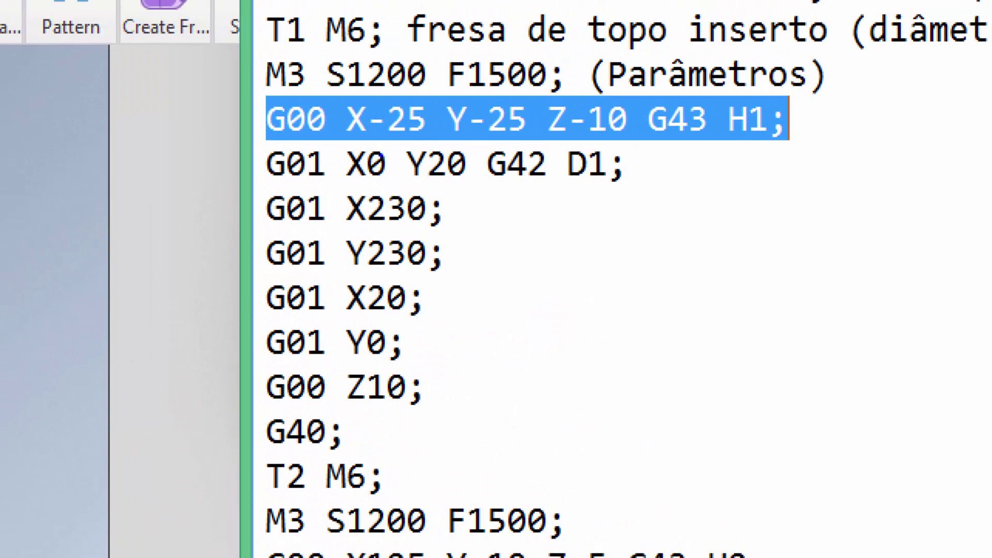
left_click_drag(812, 121, 896, 113)
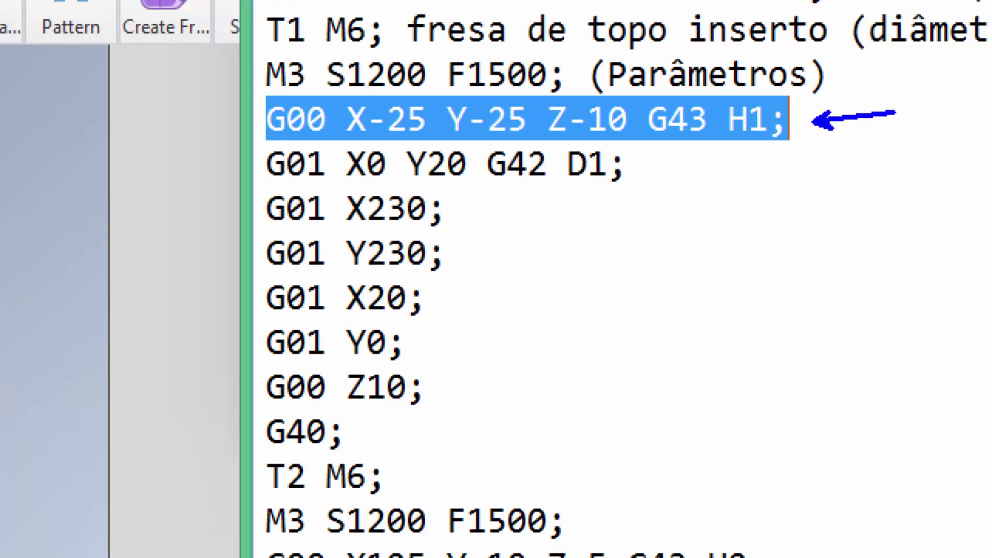
key("e")
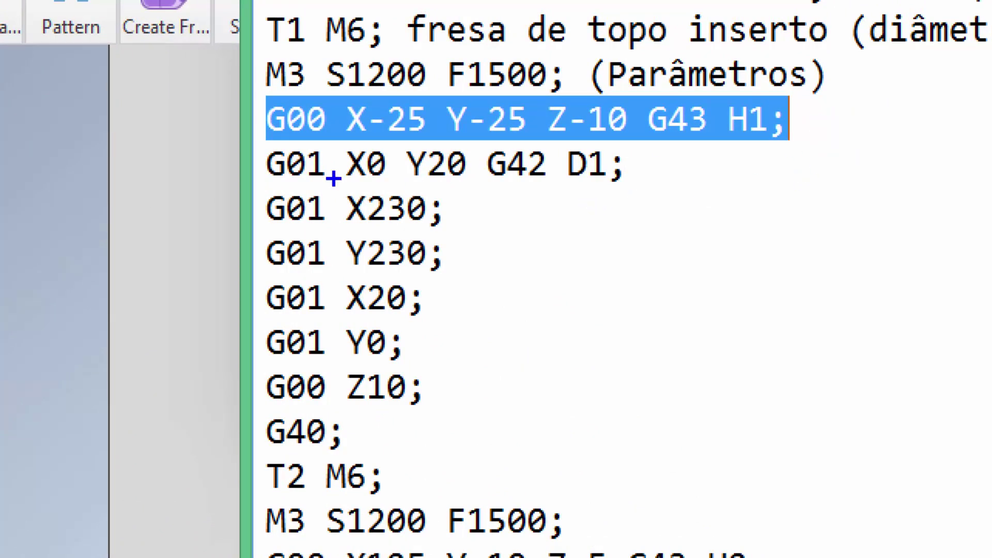
left_click_drag(252, 140, 329, 188, "ctrl")
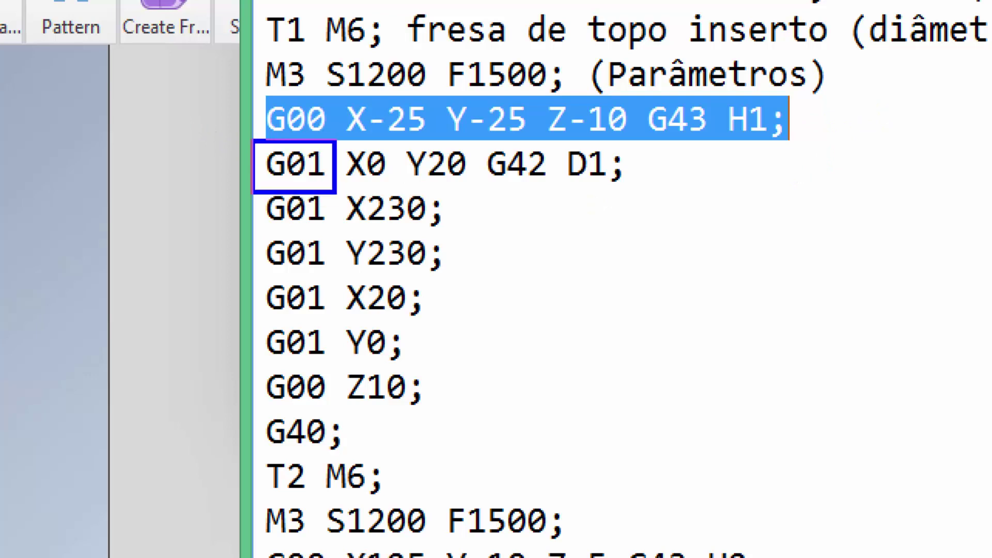
key("e")
left_click_drag(332, 140, 388, 192, "ctrl")
key("e")
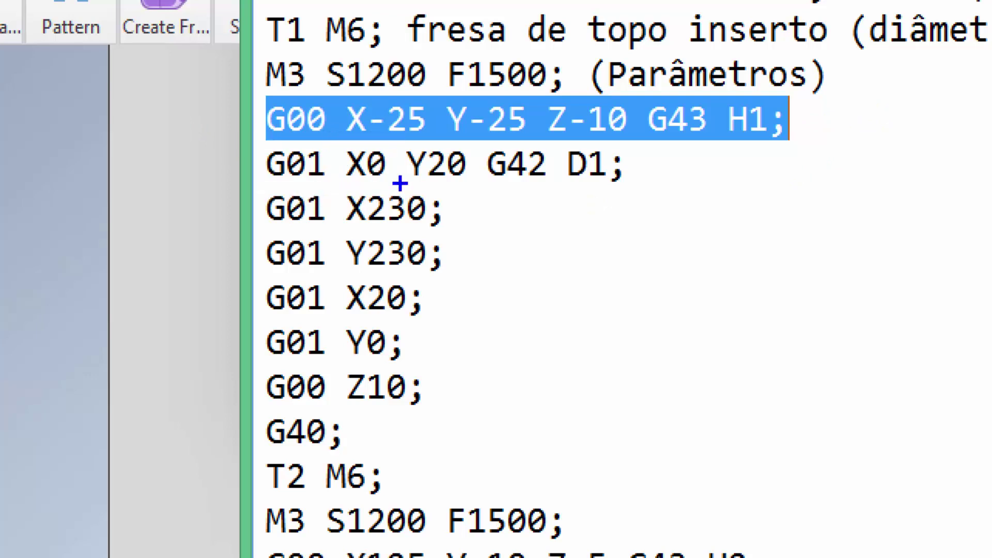
mouse_move(399, 140)
left_mouse_down("ctrl")
mouse_move(448, 193)
mouse_move(483, 189)
mouse_move(591, 282)
left_mouse_up("ctrl")
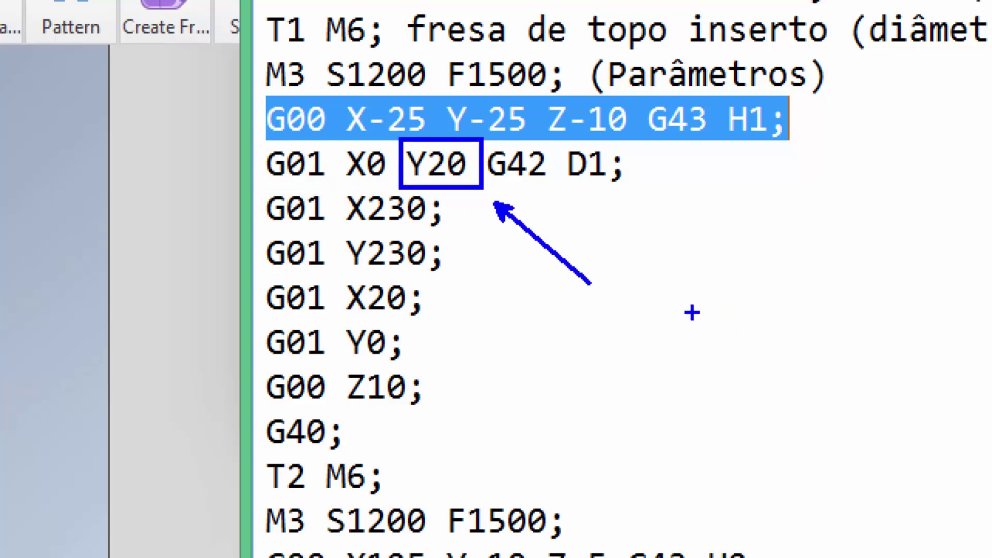
key("Escape")
left_click(258, 244)
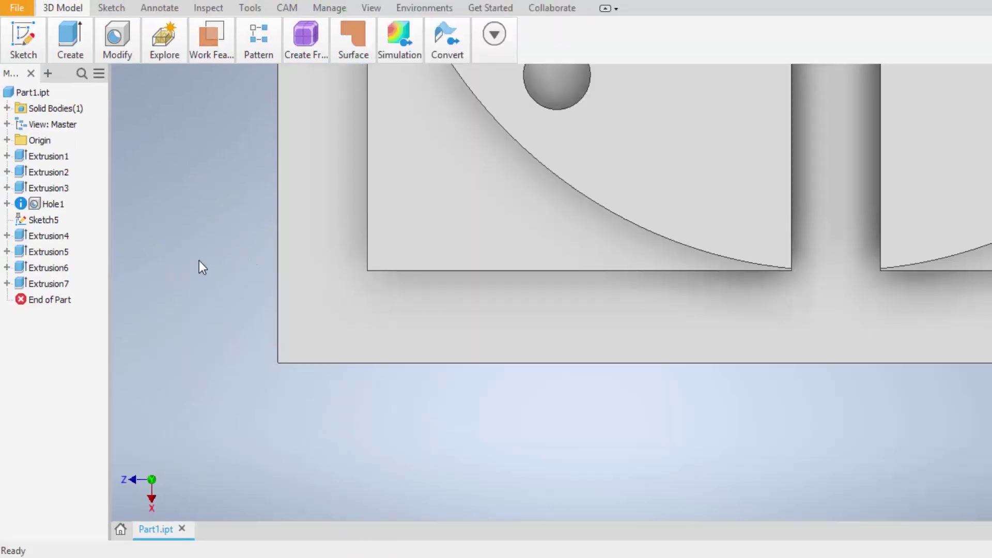
key("ctrl+1")
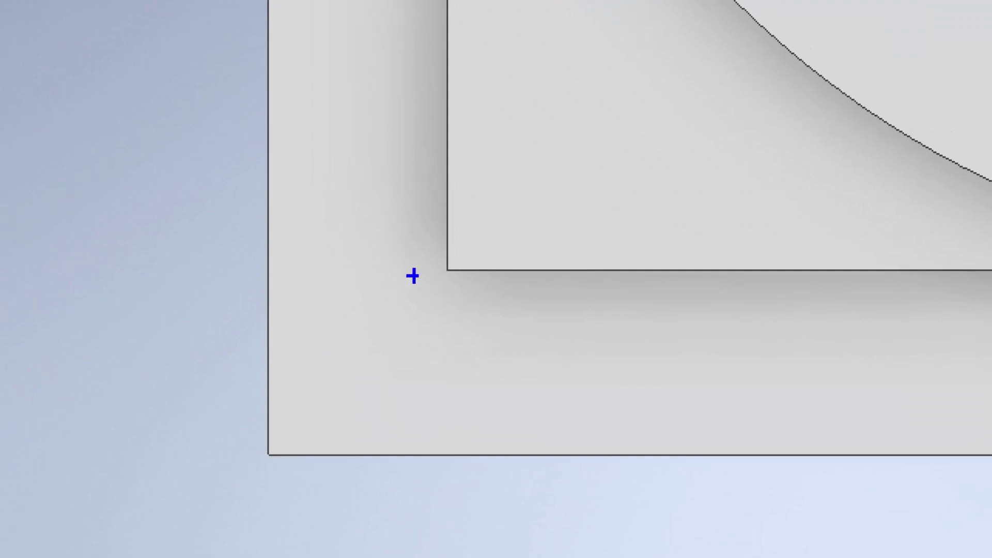
left_click_drag(509, 271, 509, 454, "ctrl+shift")
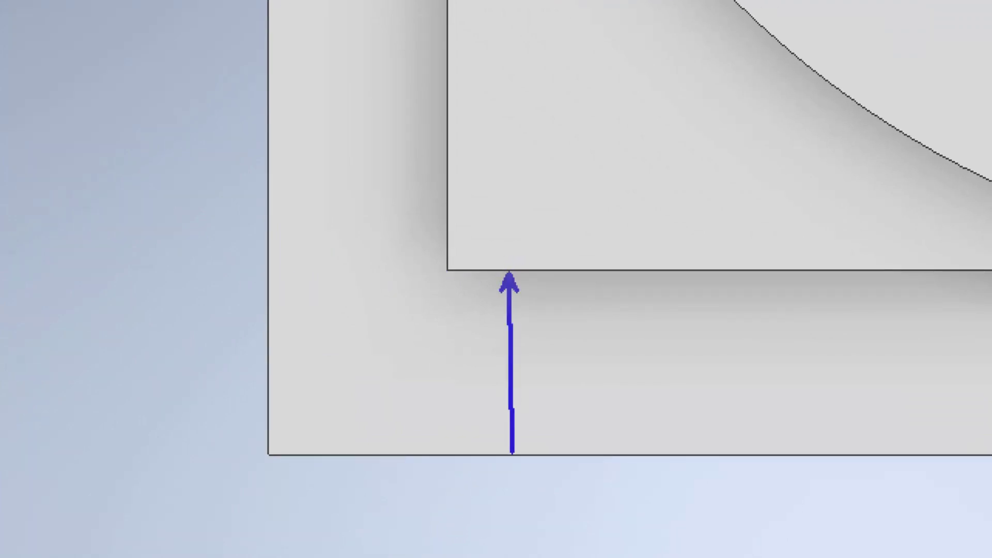
mouse_move(572, 277)
left_mouse_down("shift")
mouse_move(640, 276)
mouse_move(598, 454)
mouse_move(631, 464)
mouse_move(633, 456)
left_mouse_up("shift")
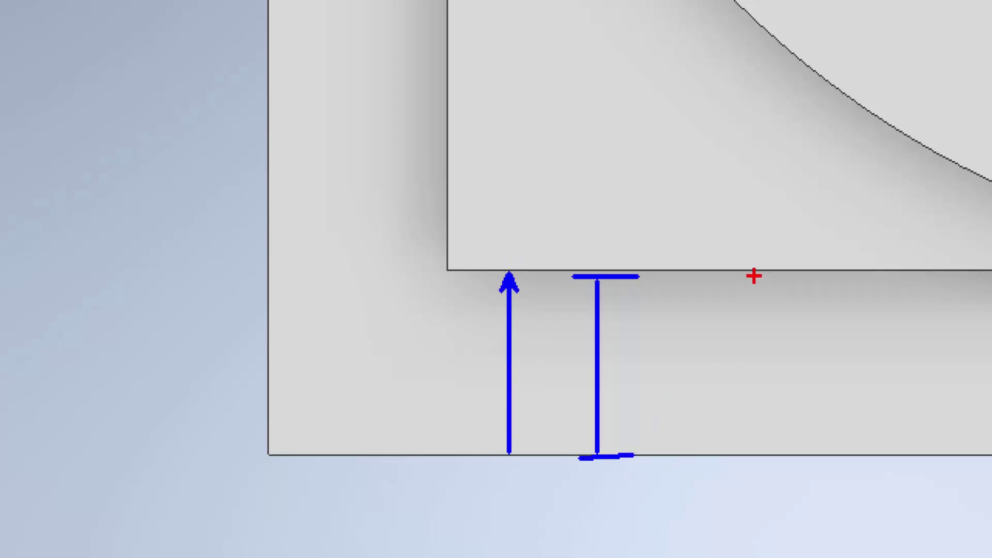
left_click_drag(645, 141, 857, 393)
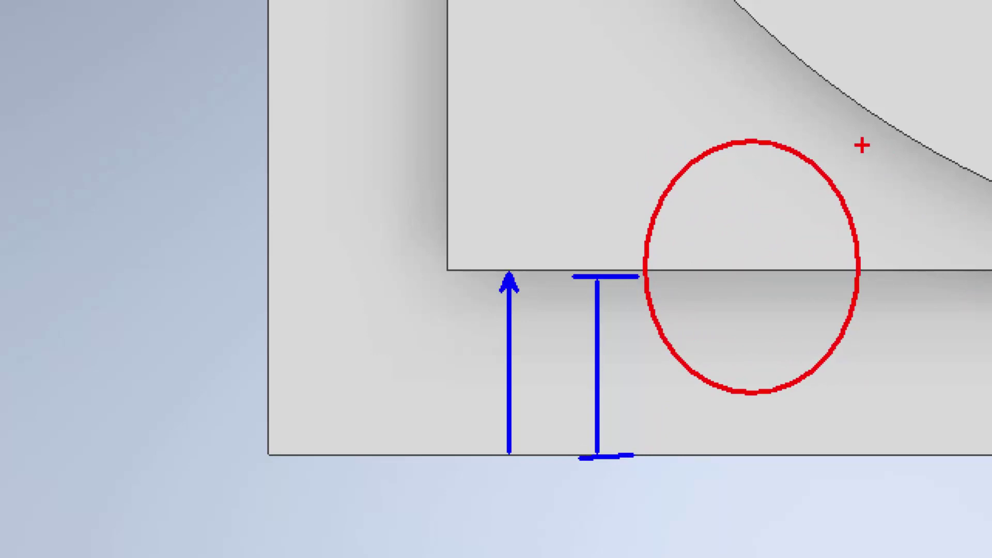
mouse_move(861, 145)
left_mouse_down("shift")
mouse_move(917, 146)
mouse_move(901, 279)
mouse_move(922, 282)
left_mouse_up("shift")
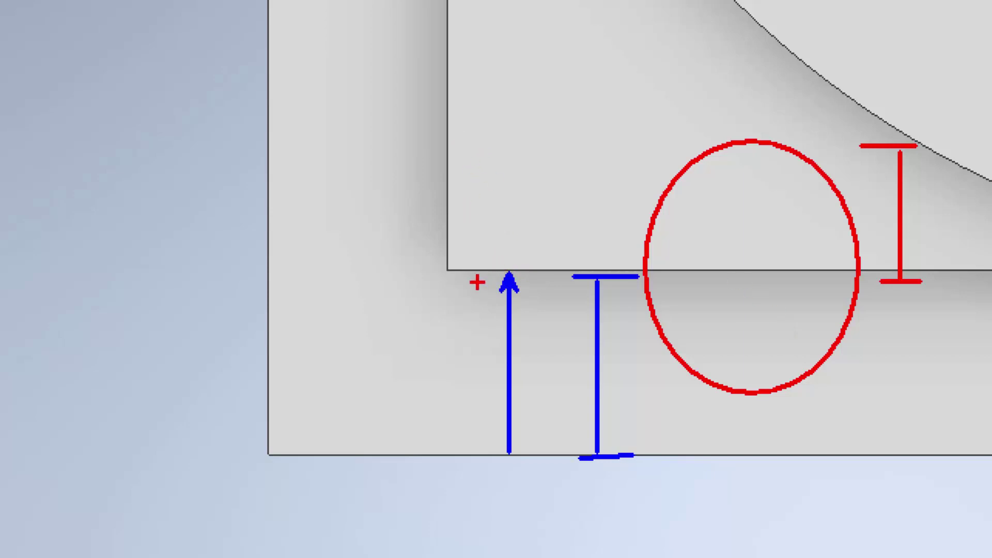
left_click_drag(440, 273, 458, 443)
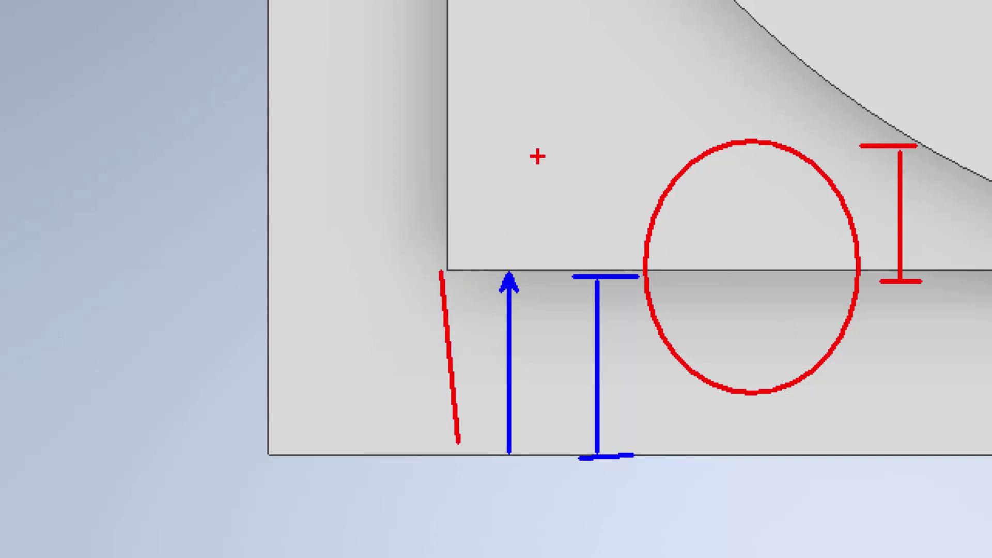
key("ctrl+z")
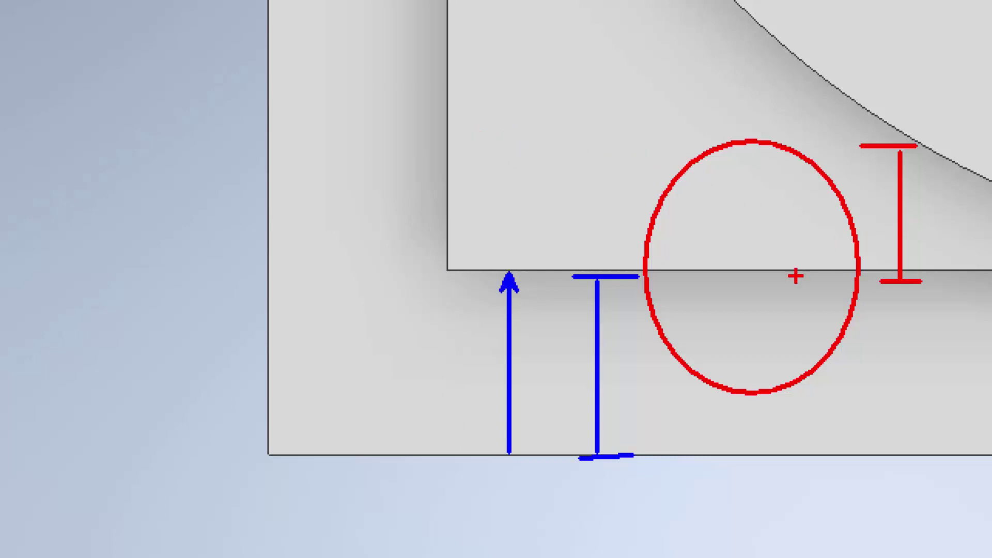
key("ctrl+z")
key("ctrl+z")
key("ctrl+z")
key("ctrl+z")
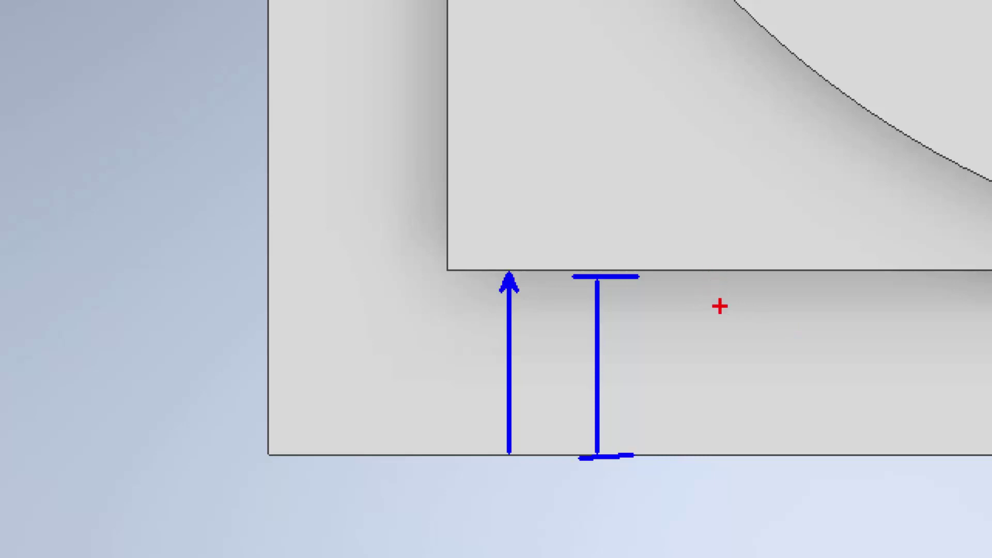
mouse_move(693, 279)
left_mouse_down()
mouse_move(849, 468)
mouse_move(872, 520)
left_mouse_up()
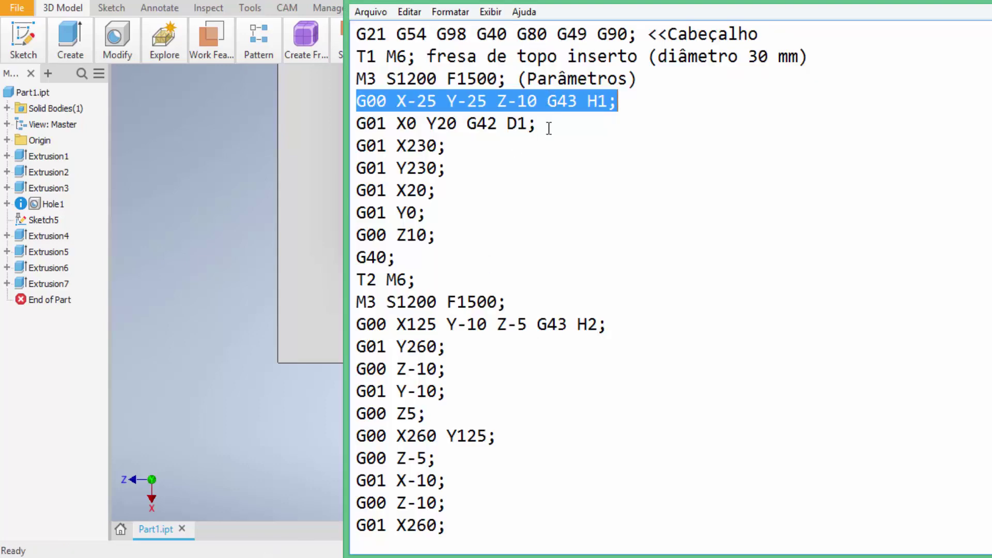
left_click_drag(455, 126, 439, 125)
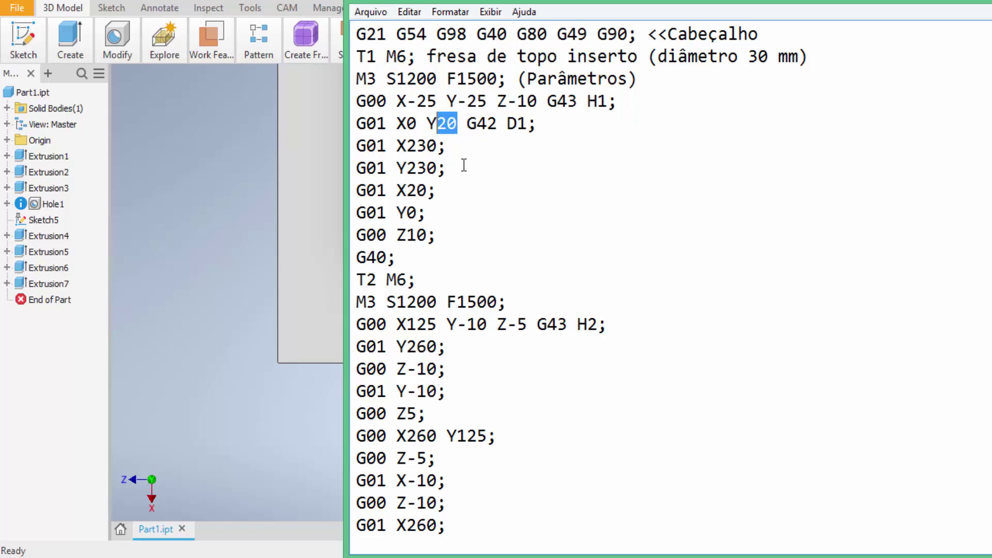
left_click(265, 201)
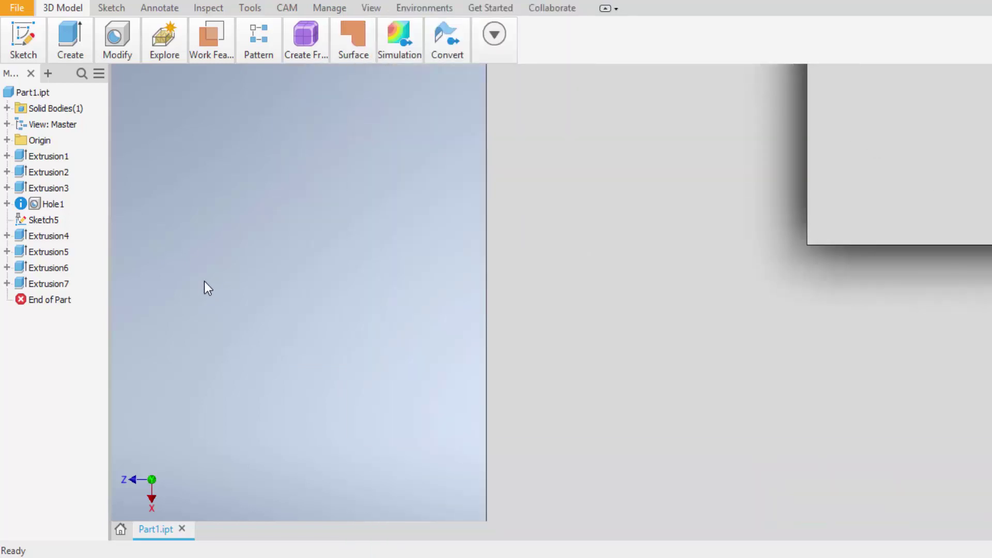
- Draw red toolpath lines and arrows across the plate, undoing the last stray arrow
scroll(257, 243, "down", 3)
scroll(318, 330, "down", 3)
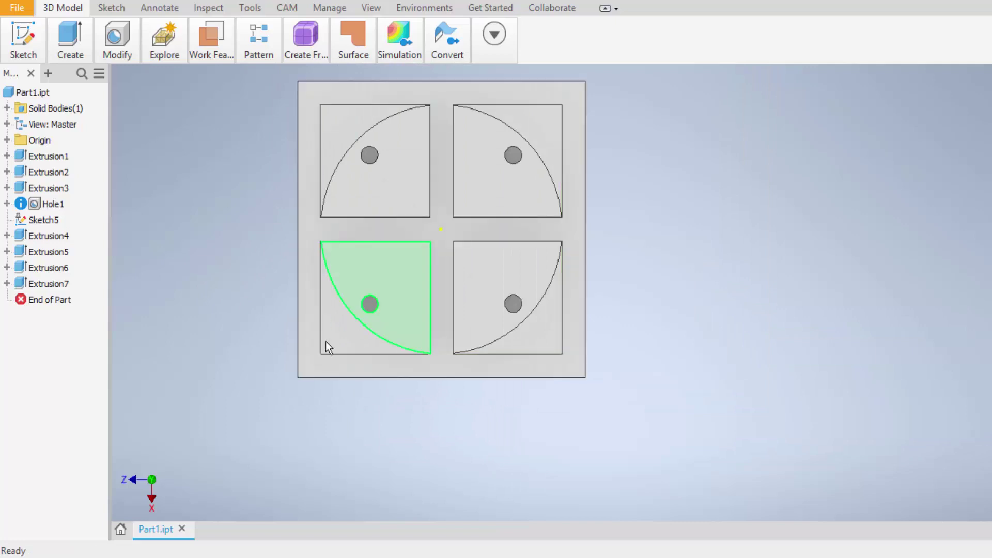
left_click(472, 347)
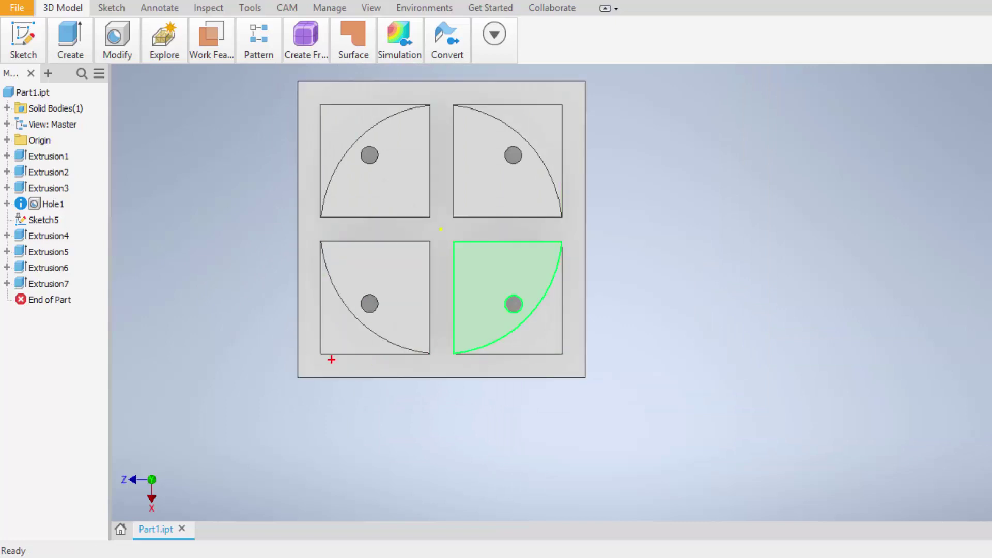
left_click_drag(290, 354, 581, 377)
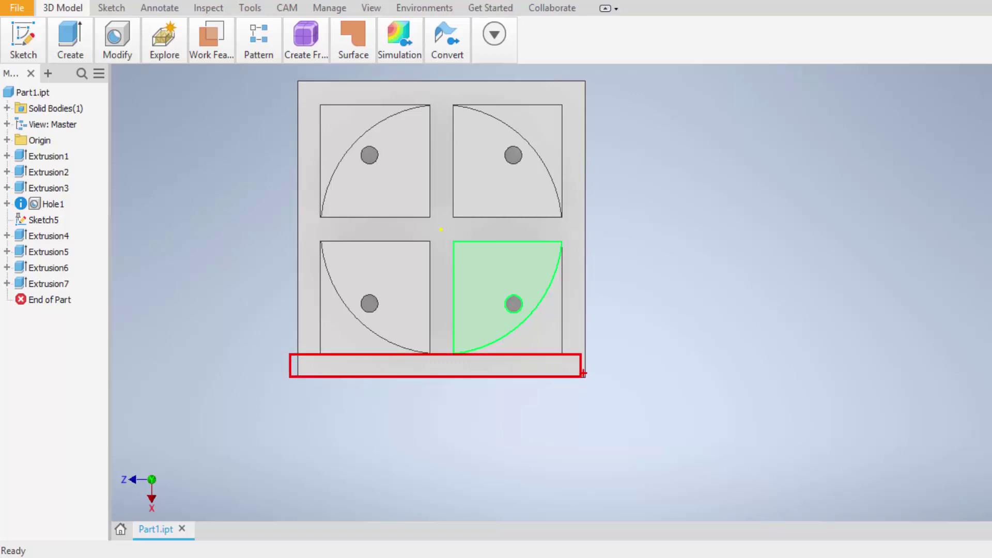
left_click_drag(584, 376, 560, 103)
left_click_drag(575, 316, 591, 316)
left_click_drag(559, 298, 297, 298)
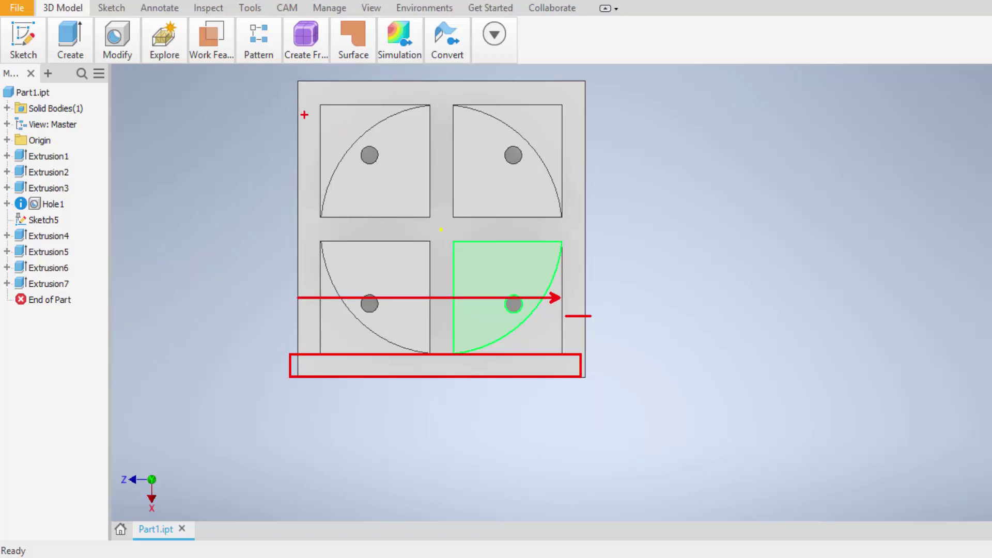
mouse_move(295, 125)
left_mouse_down()
mouse_move(294, 169)
mouse_move(591, 163)
mouse_move(597, 182)
left_mouse_up()
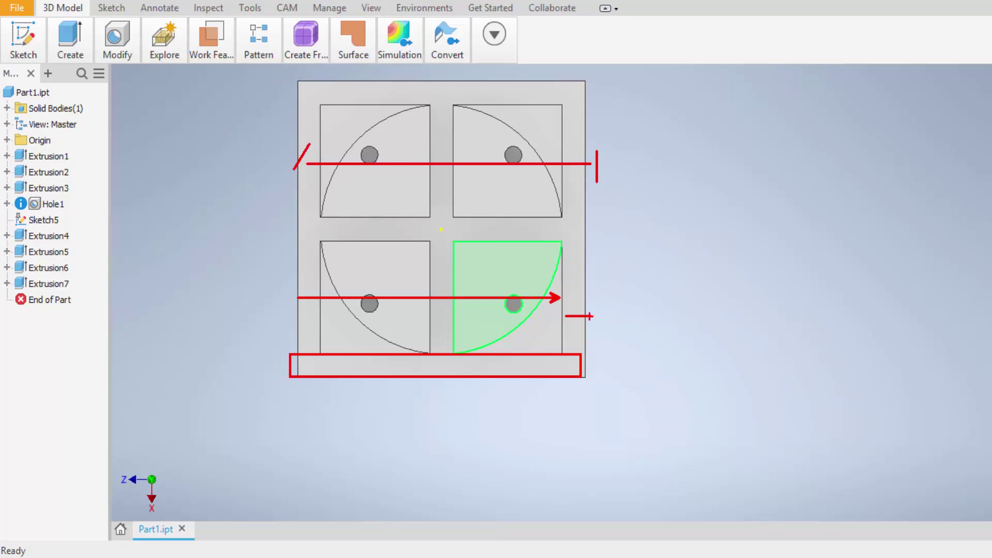
left_click_drag(589, 309, 614, 264)
key("ctrl+z")
- Draw a blue cutter circle and a line beside the part's right edge
left_click_drag(570, 254, 605, 286)
key("ctrl+z")
left_click_drag(568, 243, 604, 281)
left_click_drag(568, 242, 567, 309)
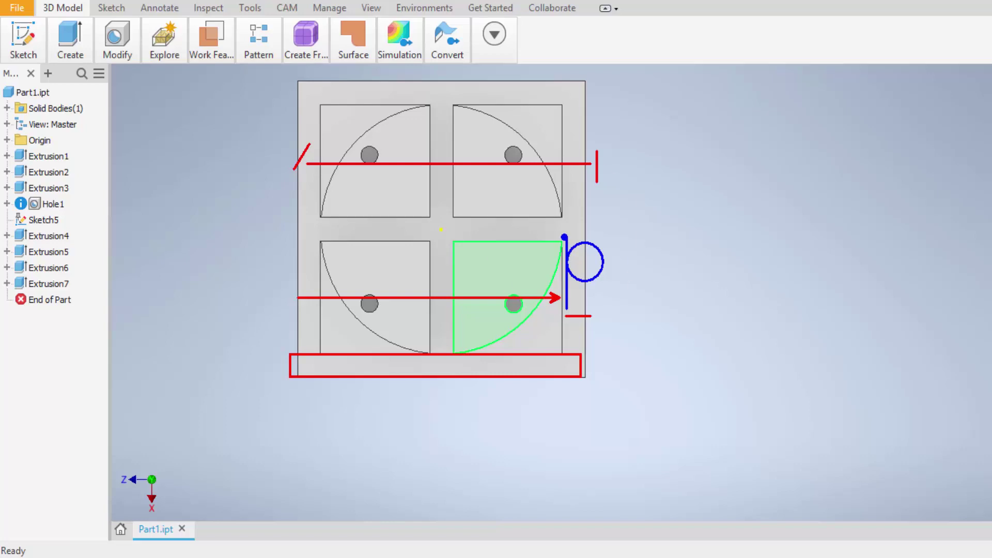
- Add blue strokes at the right edge, top corner and left edge, then clear all annotations
left_click_drag(565, 237, 565, 353)
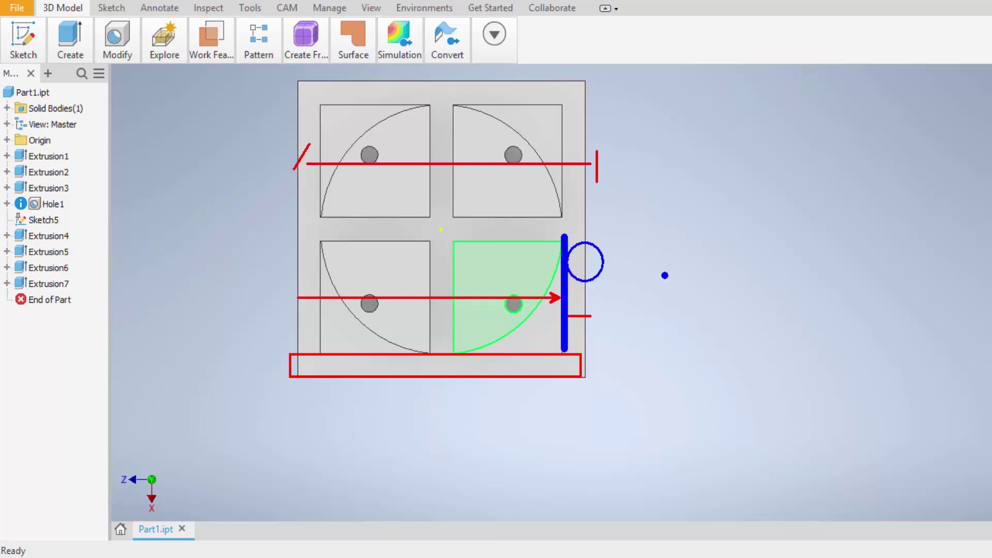
left_click_drag(558, 106, 625, 108)
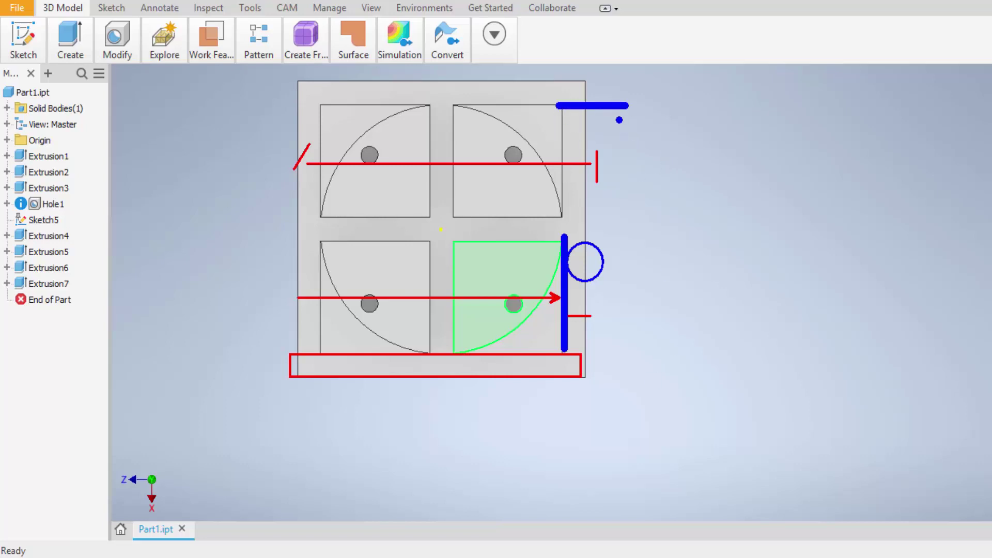
mouse_move(655, 83)
left_mouse_down()
mouse_move(715, 88)
mouse_move(688, 374)
mouse_move(717, 383)
left_mouse_up()
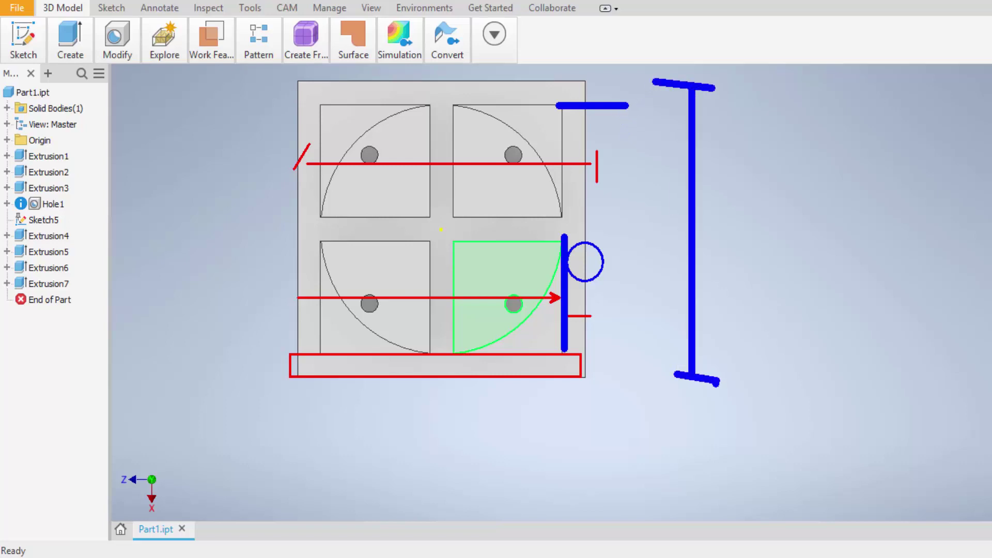
key("ctrl+z")
mouse_move(292, 87)
left_mouse_down()
mouse_move(295, 73)
mouse_move(296, 177)
left_mouse_up()
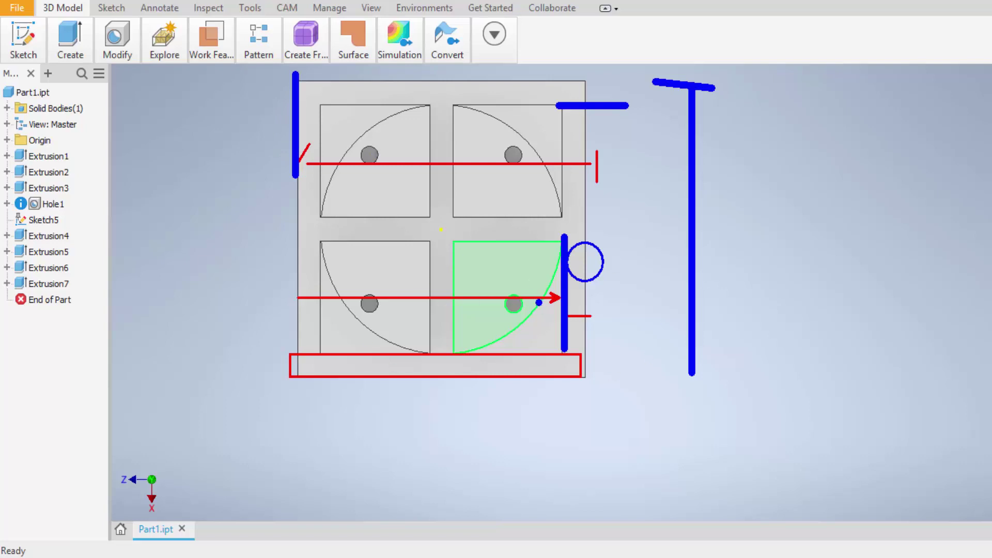
key("Escape")
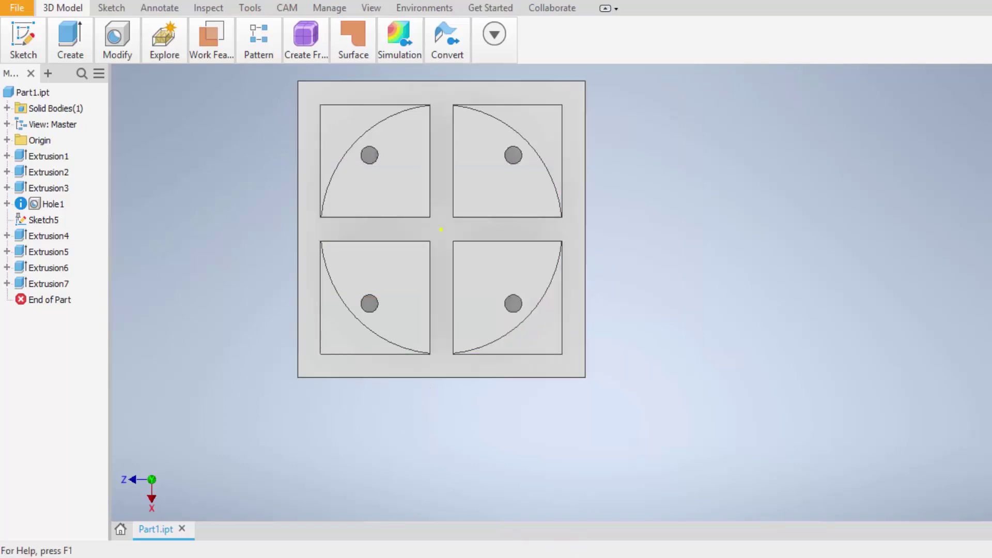
- Bring the G-code forward and highlight the coordinates Y20, X230, Y230 and X20 in turn
key("alt+Tab")
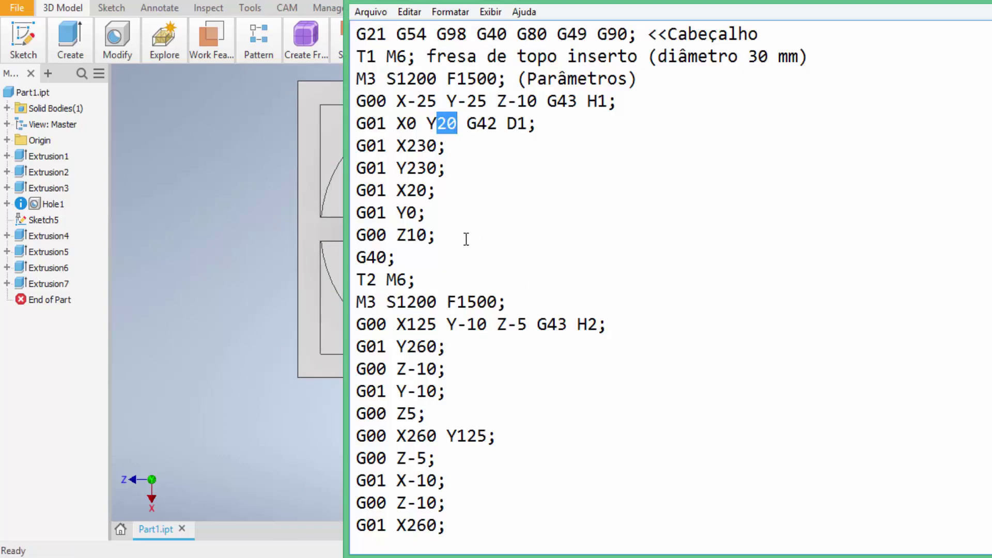
mouse_move(466, 240)
left_mouse_down()
mouse_move(455, 129)
mouse_move(382, 145)
mouse_move(402, 151)
left_mouse_up()
left_click(458, 149)
left_click(451, 172)
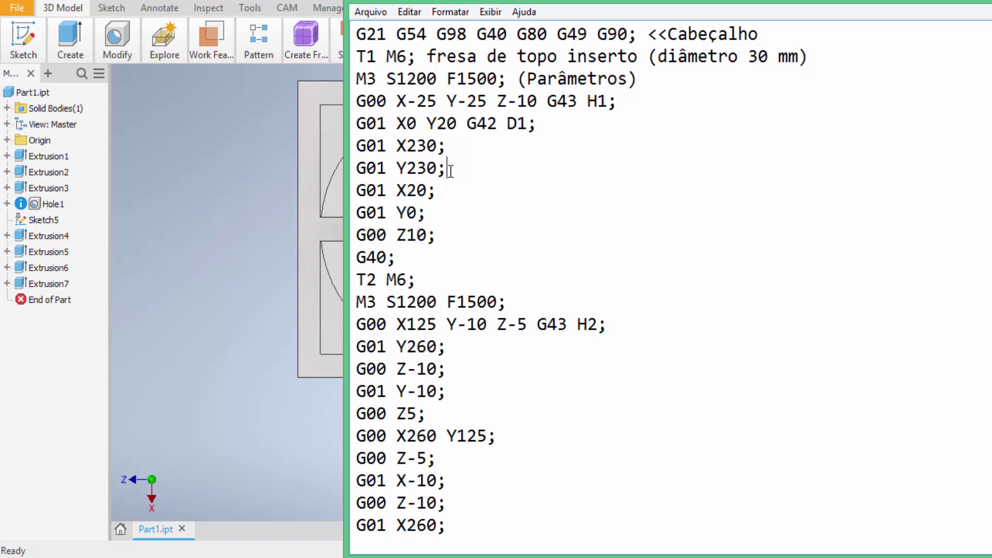
left_click_drag(458, 124, 433, 128)
left_click(455, 113)
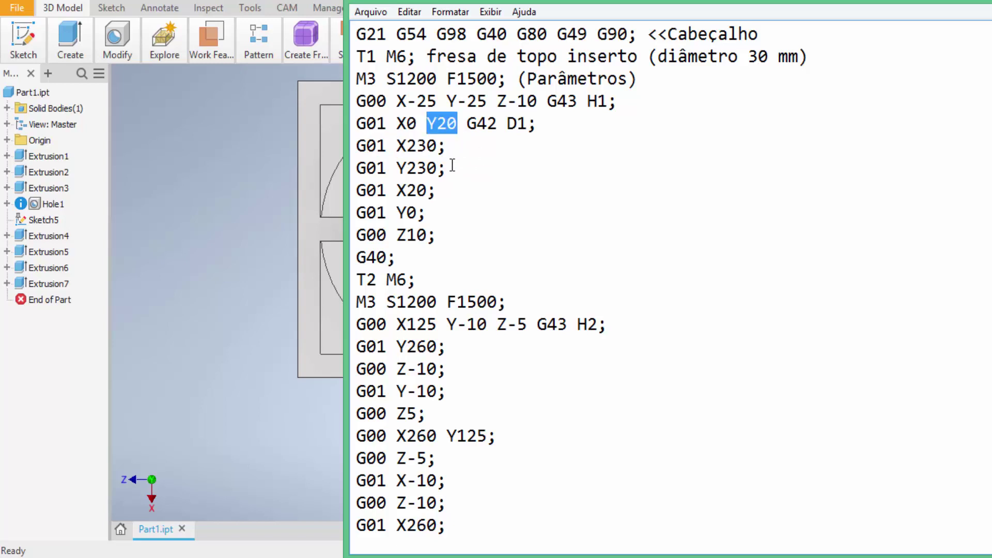
left_click(449, 146)
left_click_drag(448, 147, 402, 151)
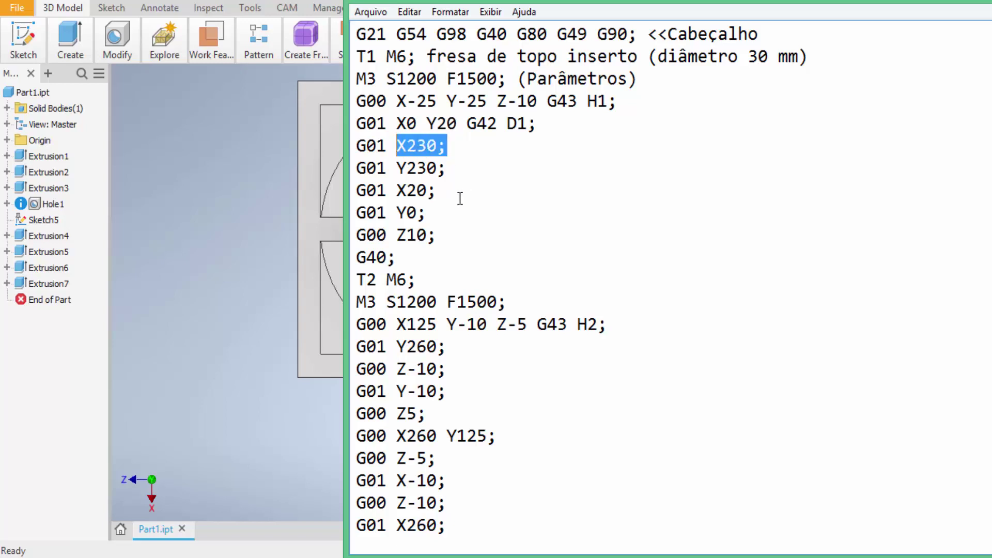
left_click_drag(448, 169, 401, 166)
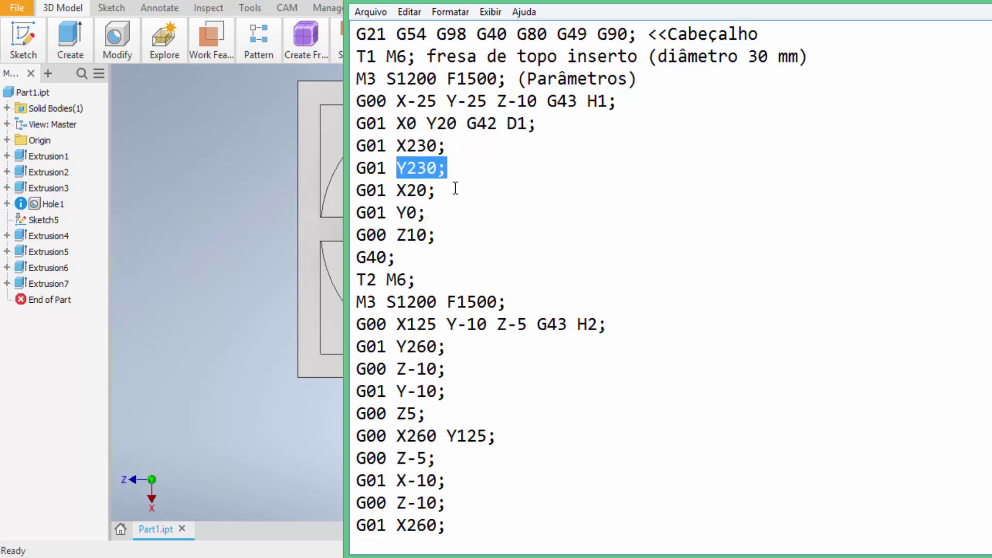
mouse_move(438, 190)
left_mouse_down()
mouse_move(397, 194)
mouse_move(430, 205)
left_mouse_up()
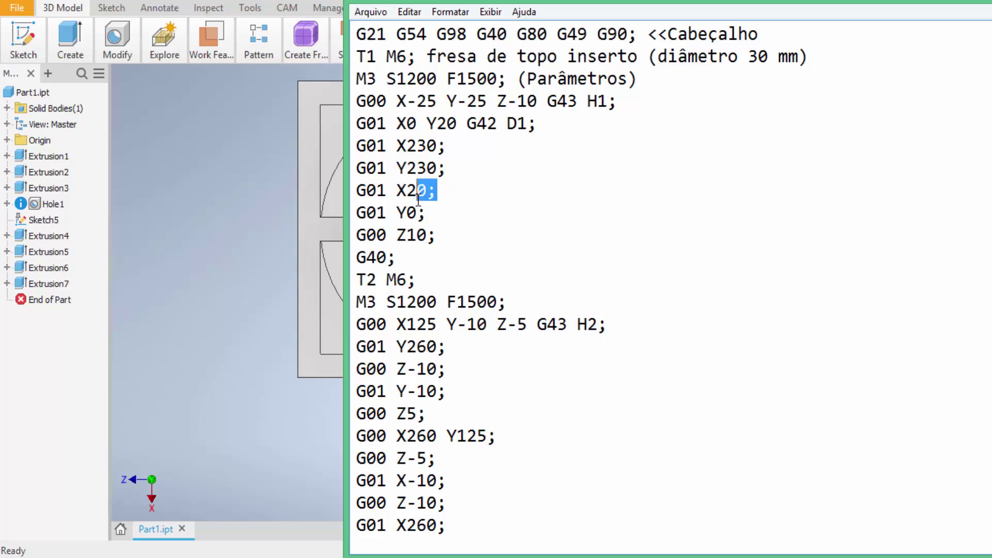
- Glance at the Inventor part, then highlight the contour block from G00 X-25 to G01 Y0
left_click(243, 160)
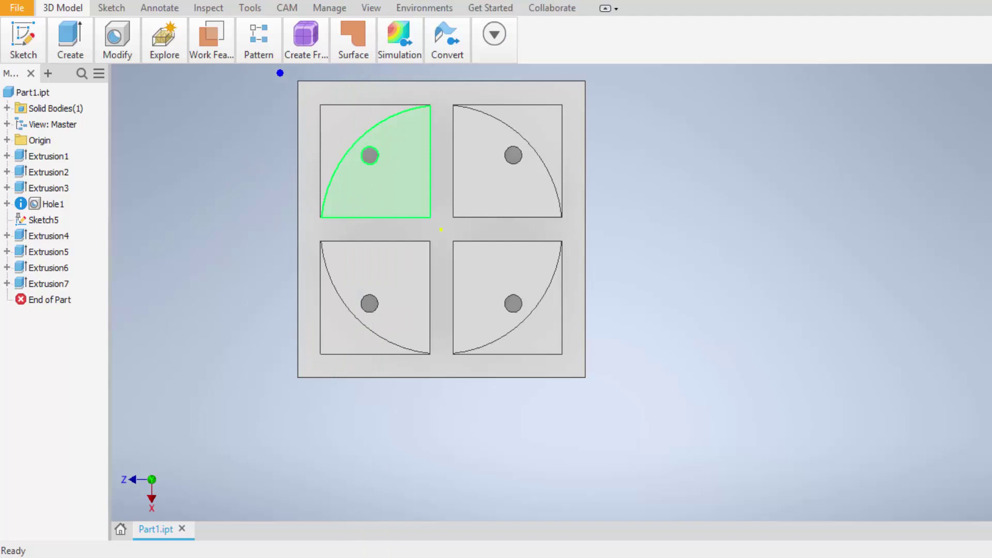
left_click(294, 91)
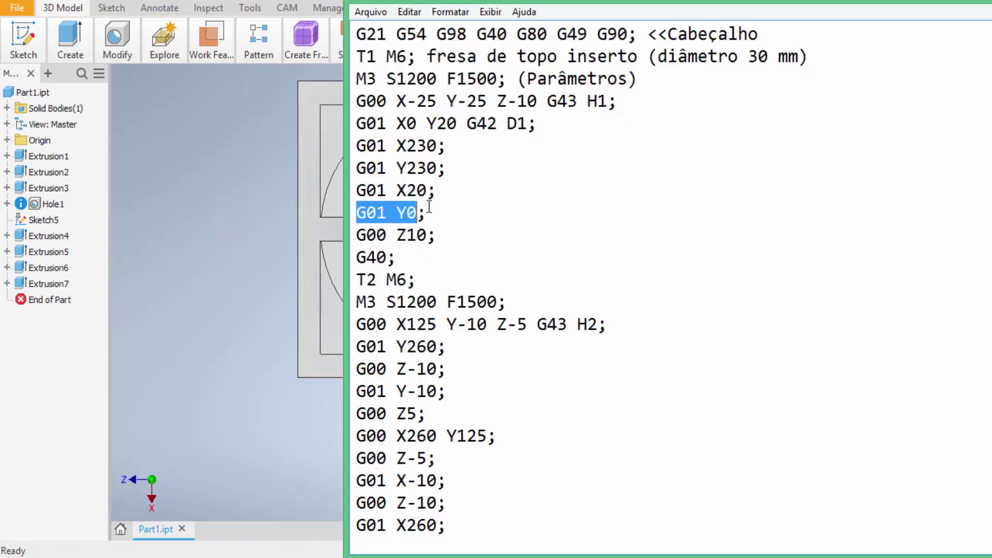
left_click_drag(427, 212, 344, 221)
left_click_drag(437, 212, 357, 101)
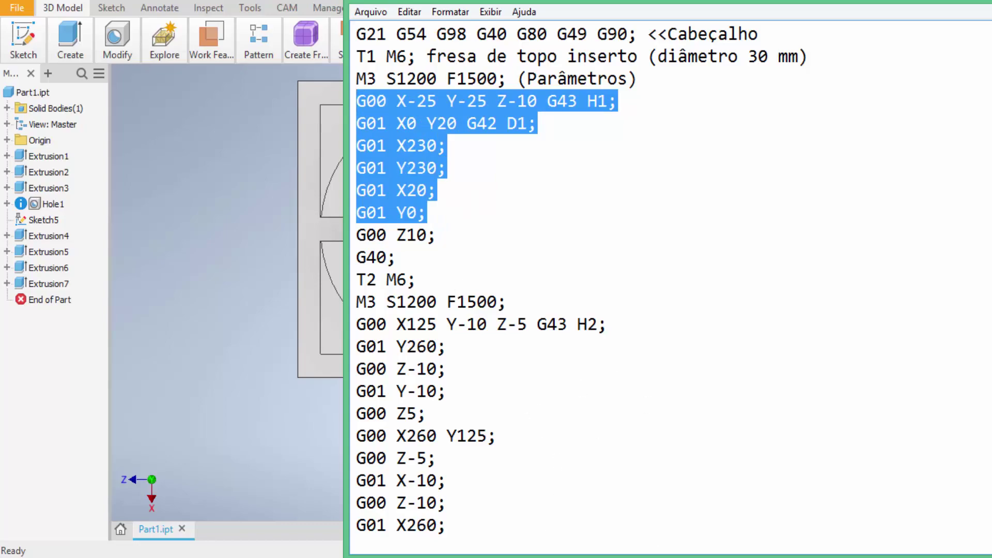
left_click(671, 489)
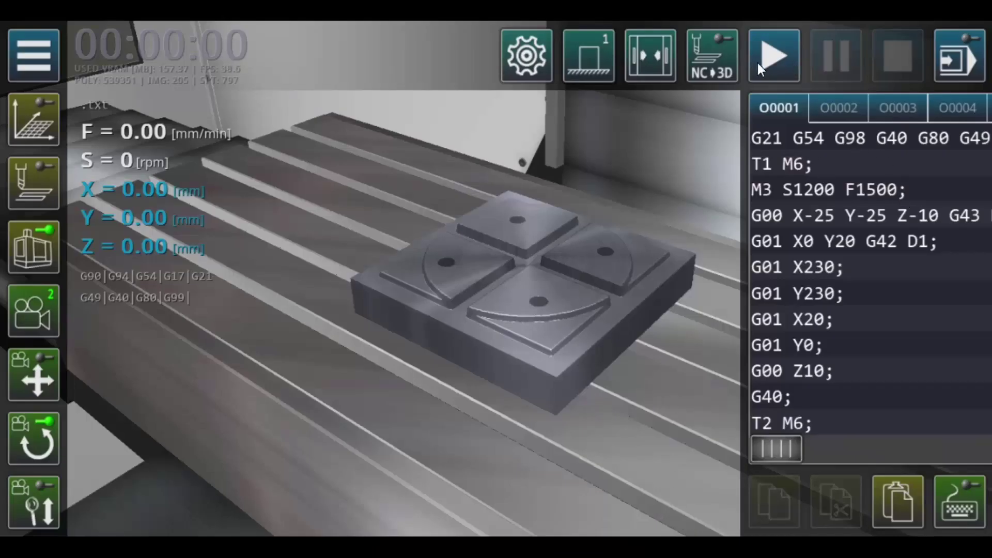
- Set the simulation speed to x1 and start running program O0001
left_click(541, 58)
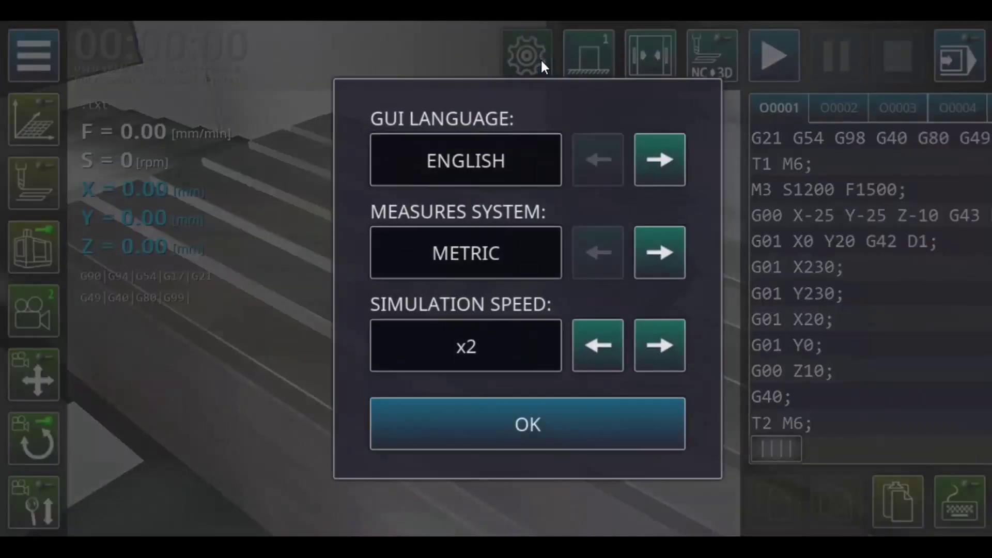
left_click(586, 333)
left_click(519, 423)
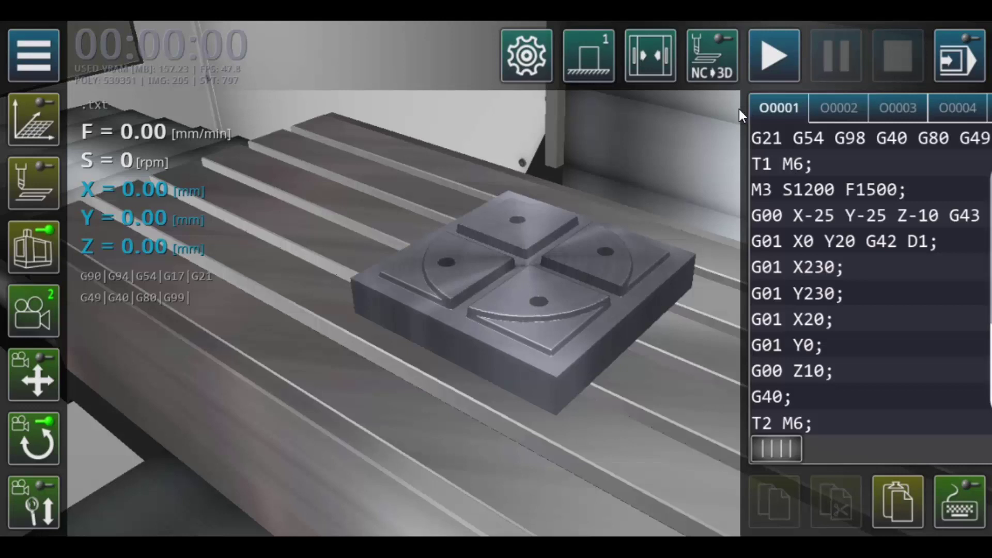
left_click(769, 62)
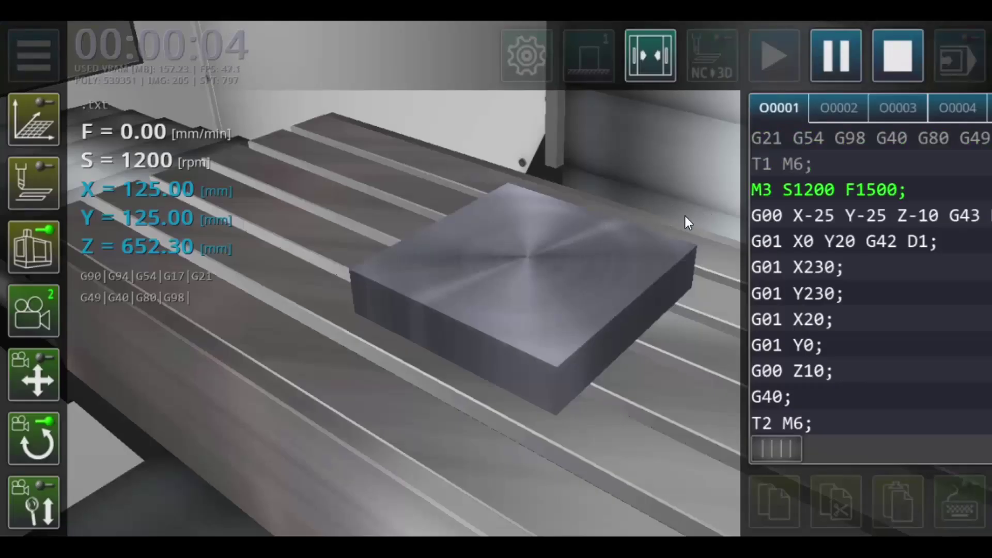
- Pause and resume the simulation until the cutter reaches the G01 X230 line
left_click(842, 62)
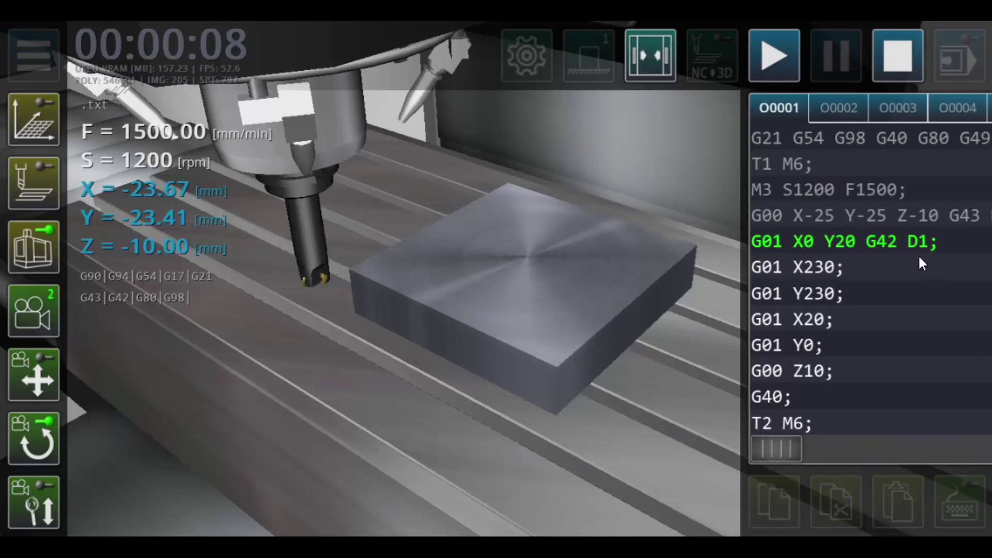
left_click(774, 63)
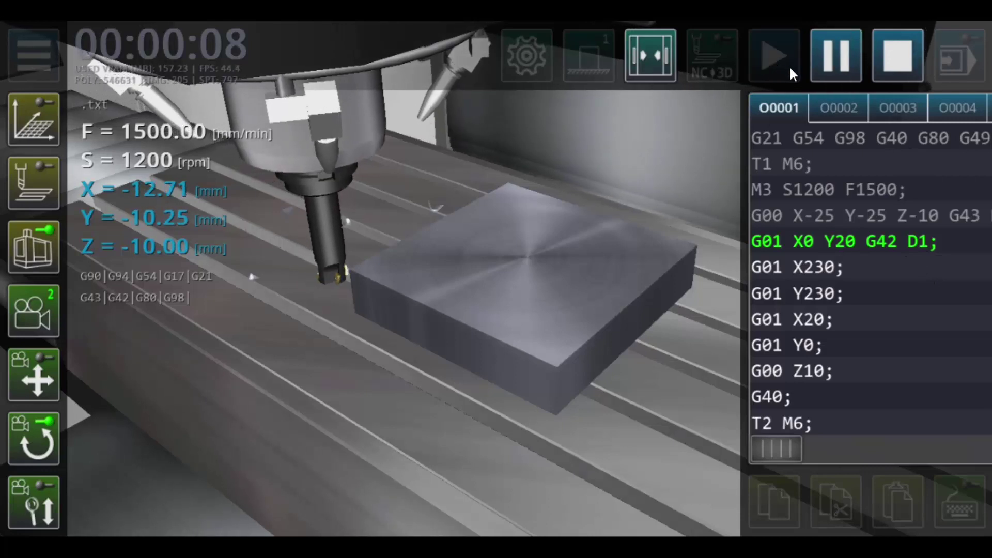
left_click(838, 64)
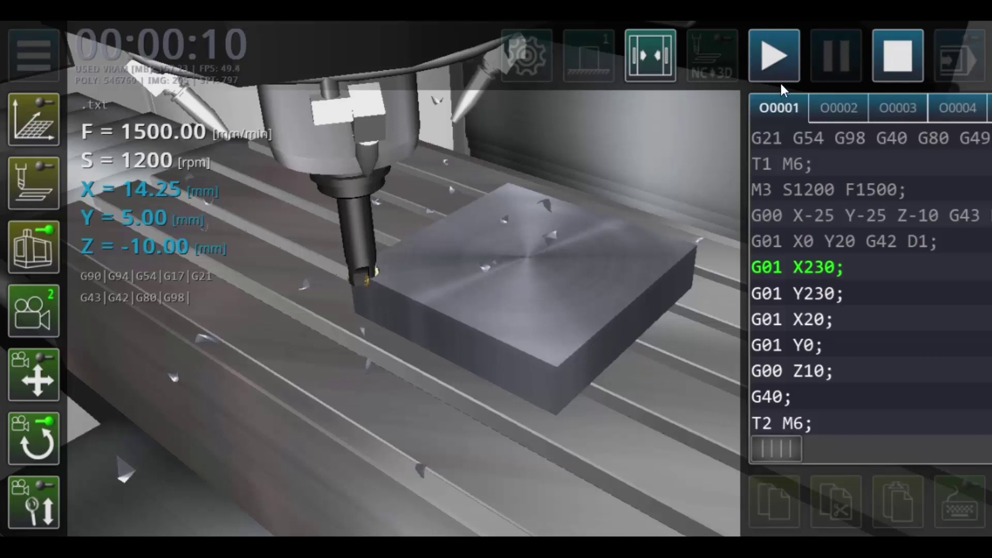
- Resume the run and pause once the contour pass ends at the G00 Z10 retract
left_click(764, 53)
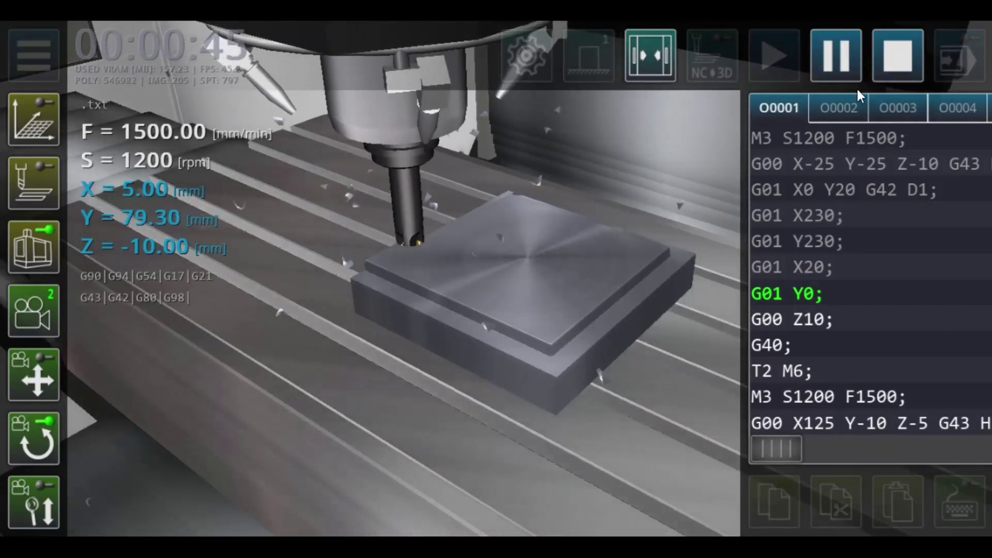
left_click(830, 61)
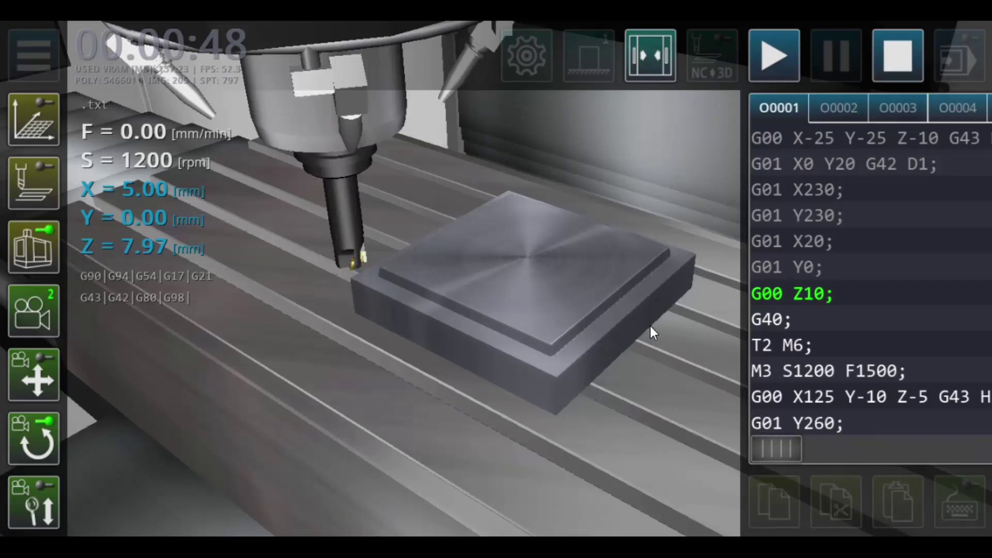
- Bring Notepad forward and highlight the lines from T1 M6 through G01 Y0
key("alt+Tab")
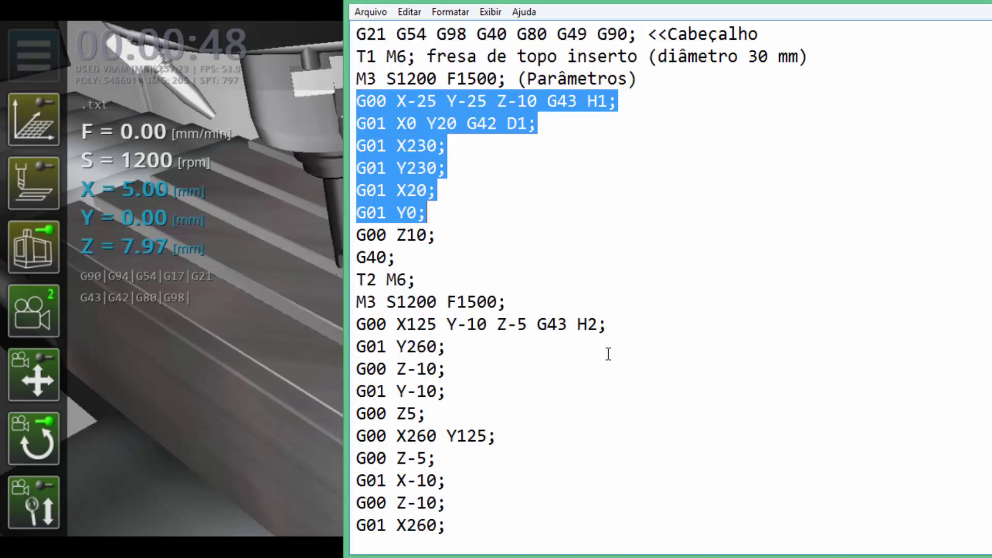
mouse_move(427, 212)
left_mouse_down()
mouse_move(341, 142)
mouse_move(335, 55)
left_mouse_up()
left_click(537, 169)
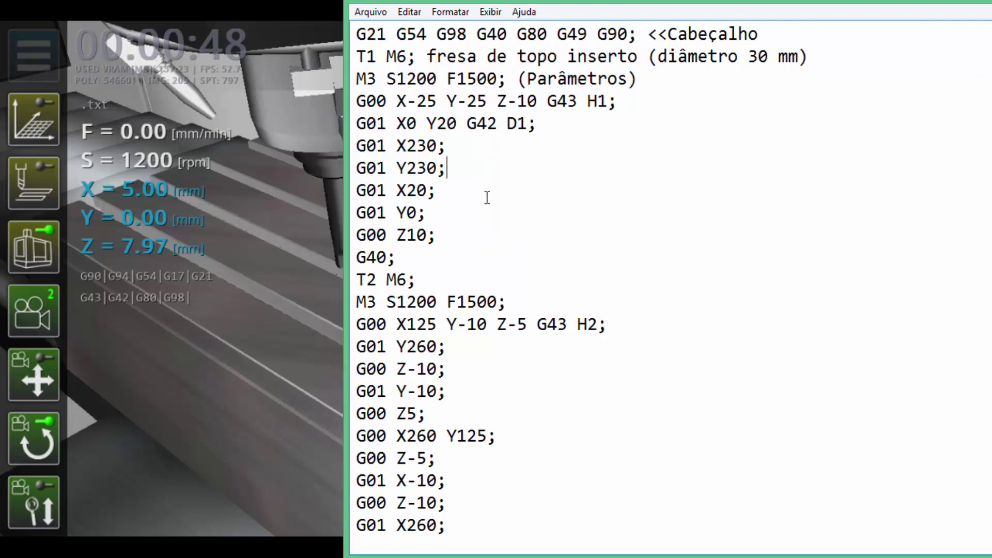
mouse_move(449, 216)
left_mouse_down()
mouse_move(318, 87)
mouse_move(314, 67)
left_mouse_up()
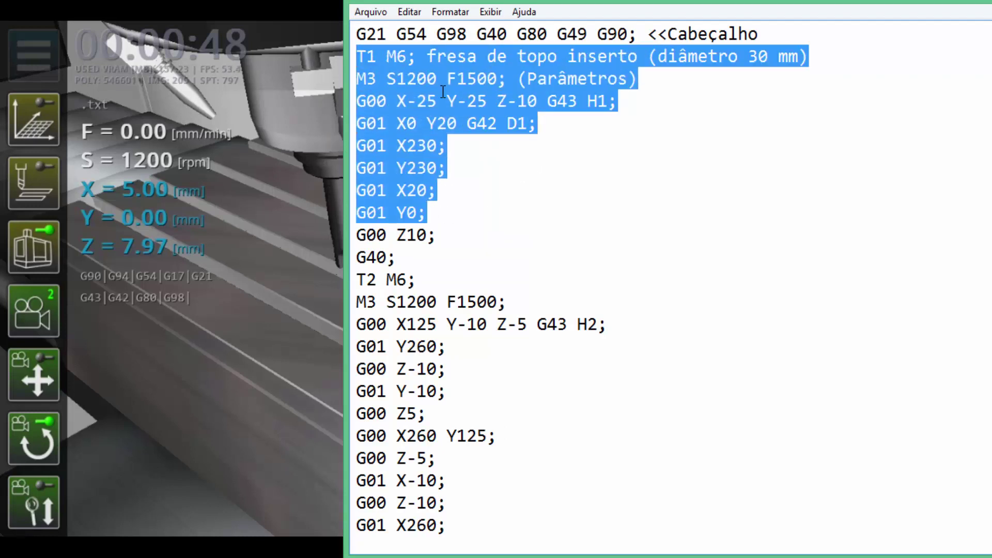